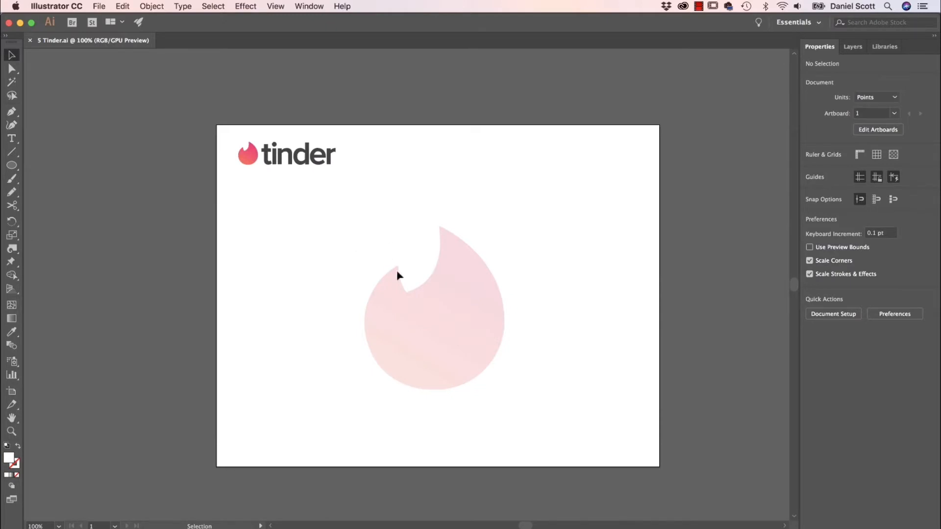
# - Activate the Curvature tool for tracing the large faded flame shape
pyautogui.press('super+equal')
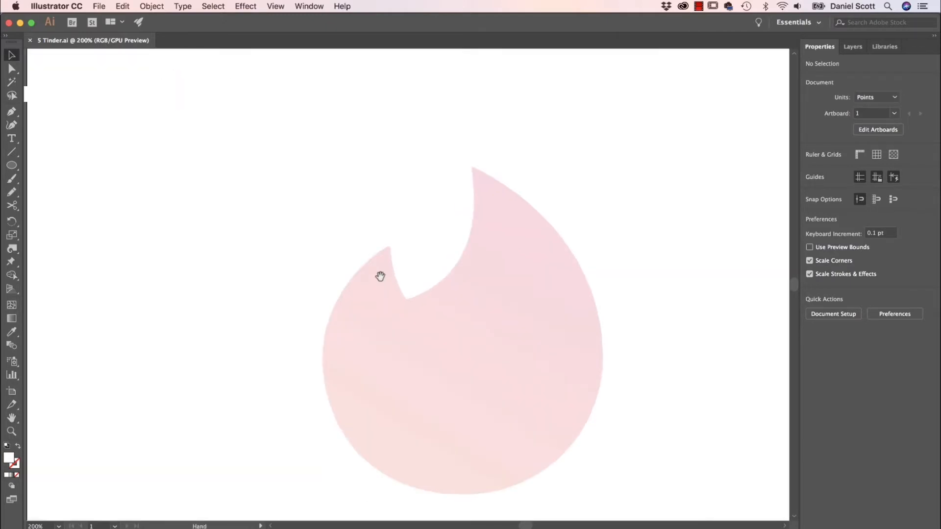
pyautogui.press('super+equal')
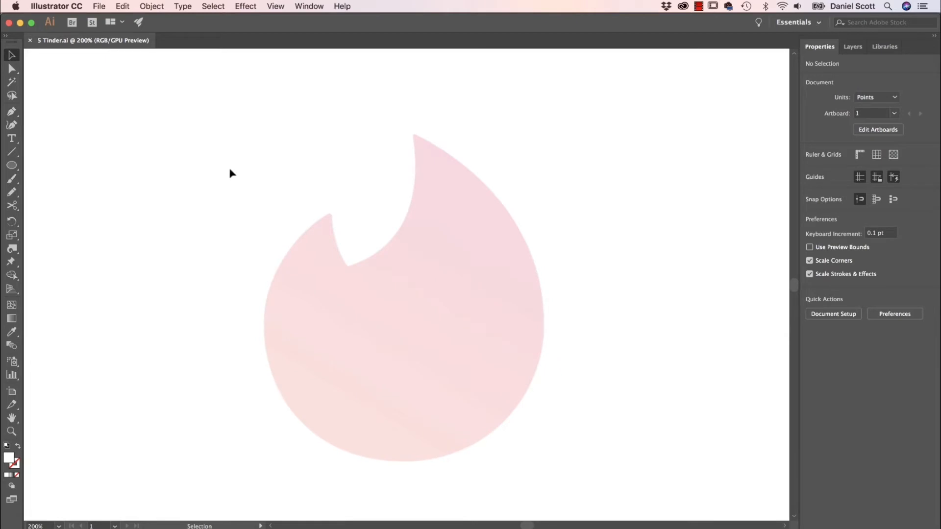
pyautogui.click(12, 126)
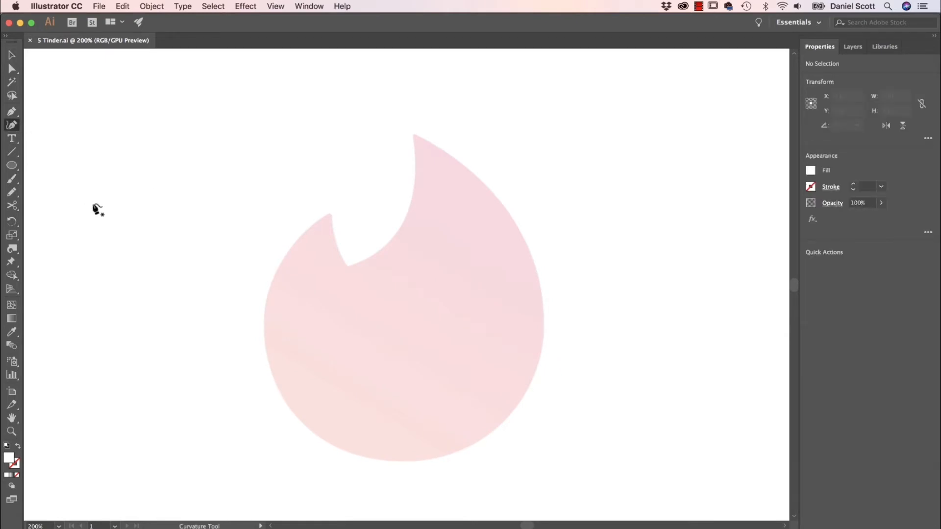
pyautogui.click(185, 153)
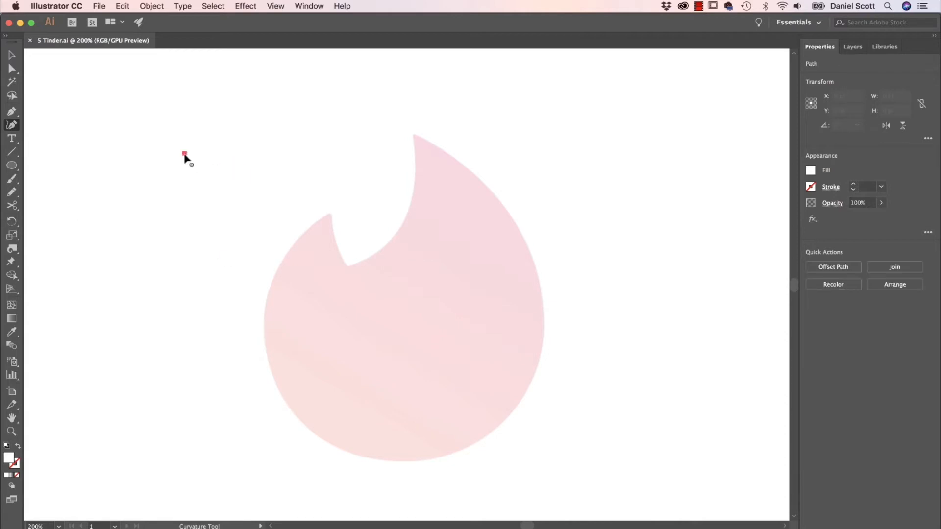
pyautogui.click(388, 255)
pyautogui.click(391, 110)
pyautogui.click(133, 314)
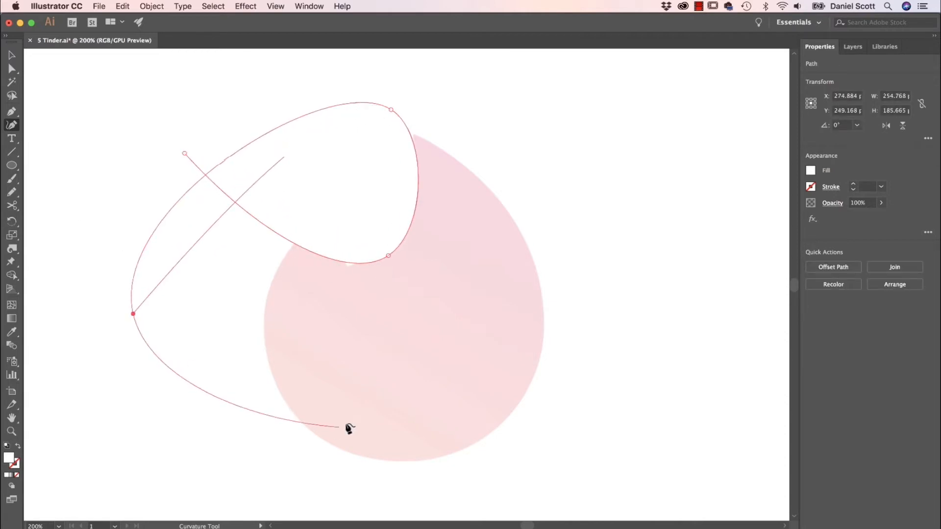
pyautogui.click(347, 424)
pyautogui.click(574, 236)
pyautogui.click(669, 346)
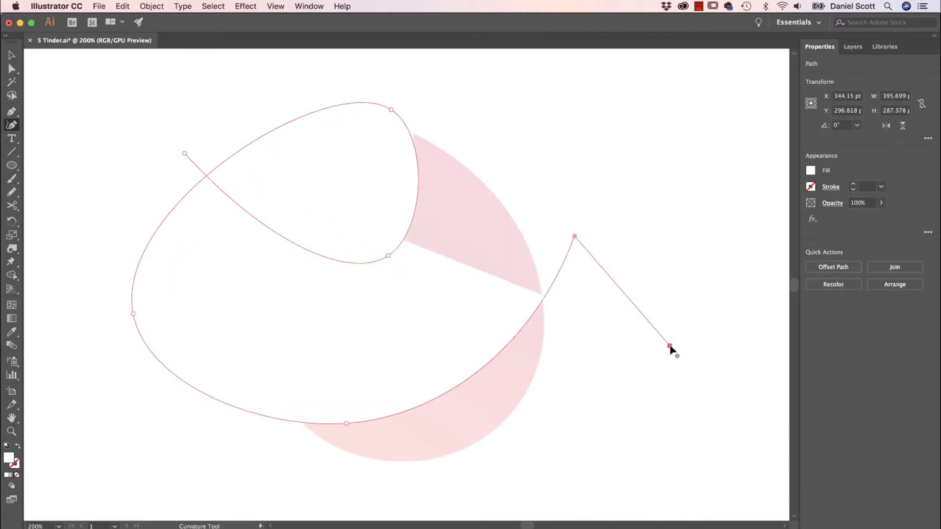
pyautogui.doubleClick(579, 395)
pyautogui.doubleClick(755, 443)
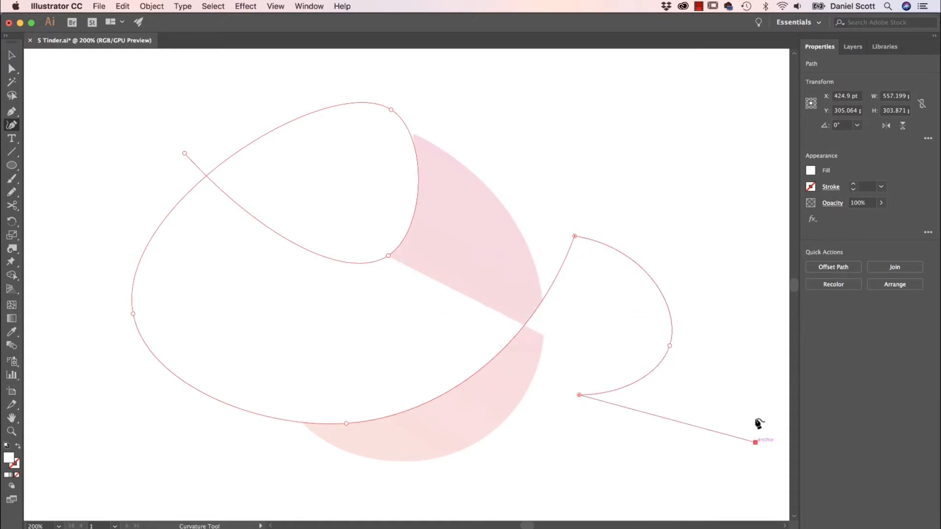
pyautogui.click(746, 309)
pyautogui.click(688, 194)
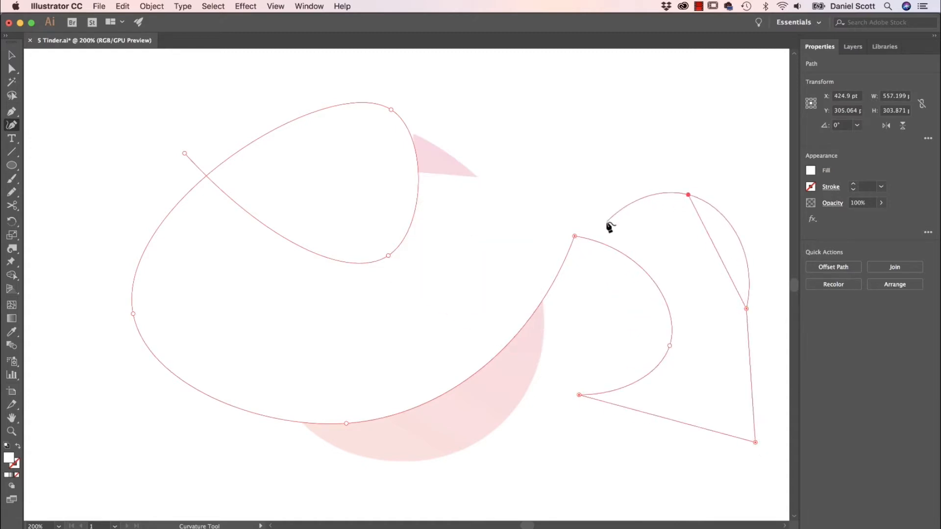
pyautogui.press('Delete')
pyautogui.press('Delete')
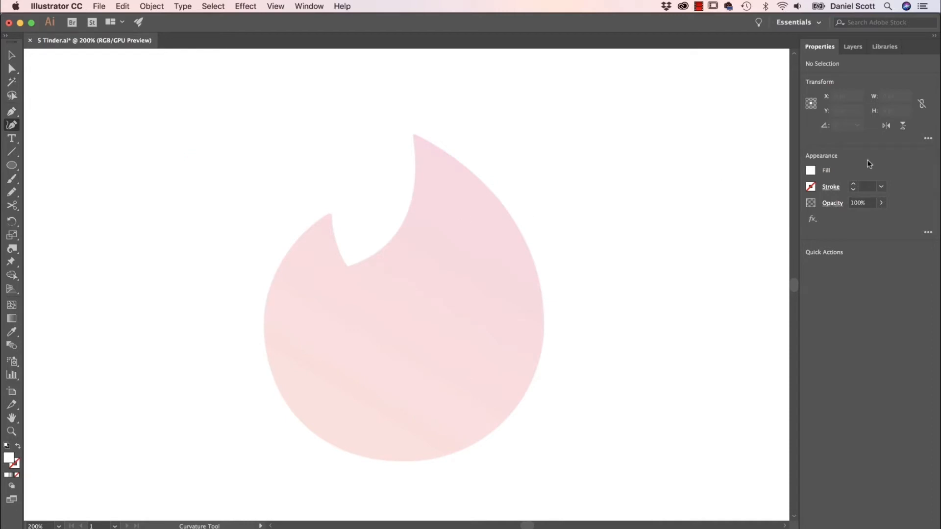
# - Set the drawing appearance to no fill with a black (000000) stroke of 0.25 pt
pyautogui.click(810, 171)
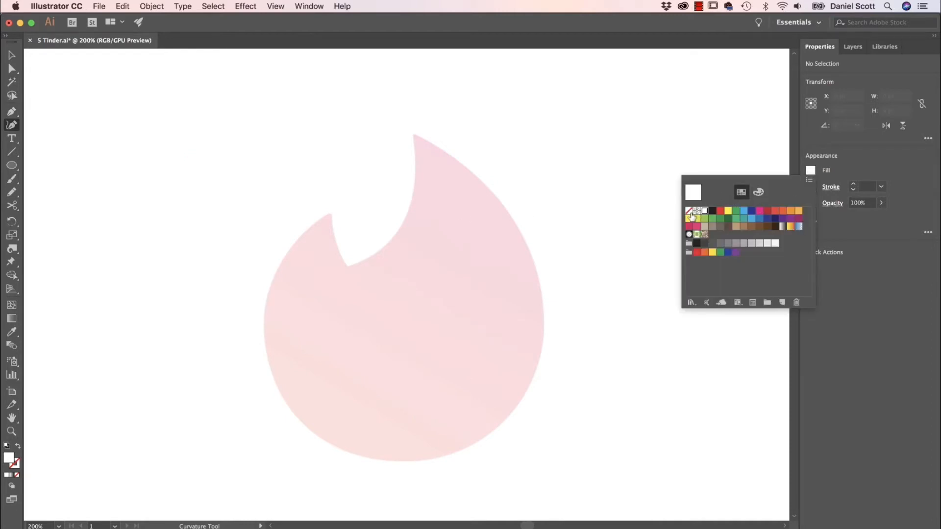
pyautogui.click(689, 212)
pyautogui.click(814, 189)
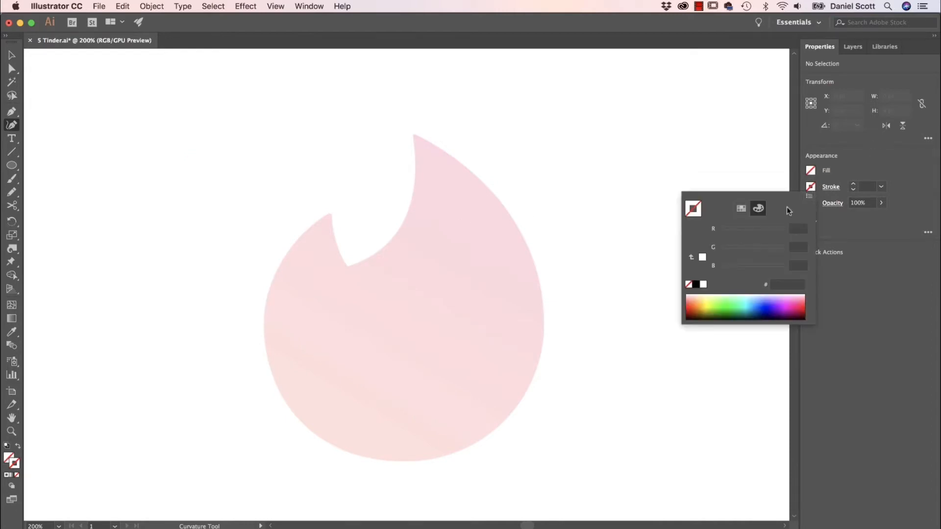
pyautogui.click(696, 285)
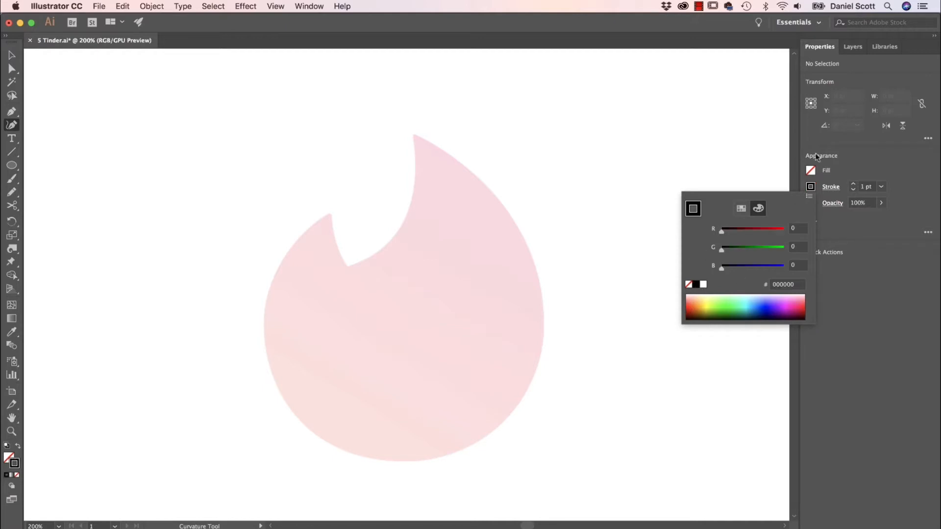
pyautogui.click(881, 187)
pyautogui.click(853, 193)
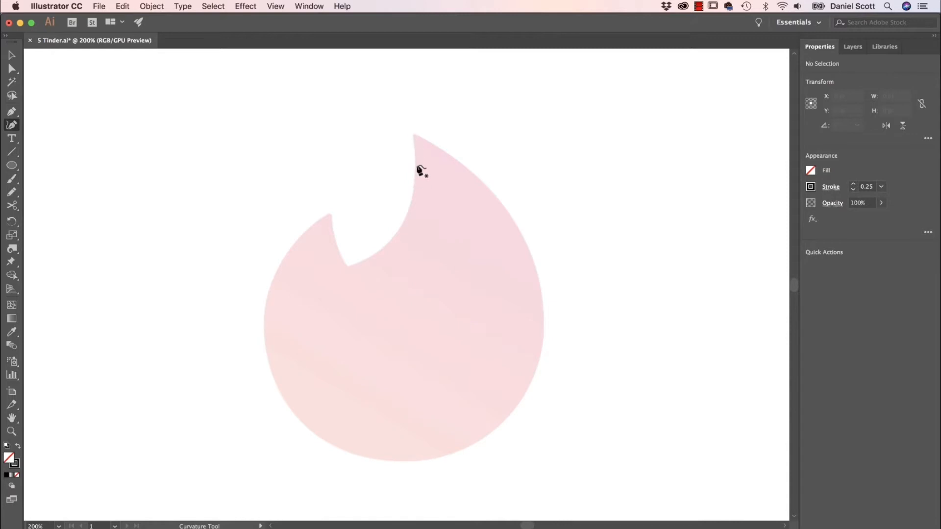
# - Trace the flame's outer outline with curvature points from the tall tip around the right side, base and left side to the short tip
pyautogui.click(413, 135)
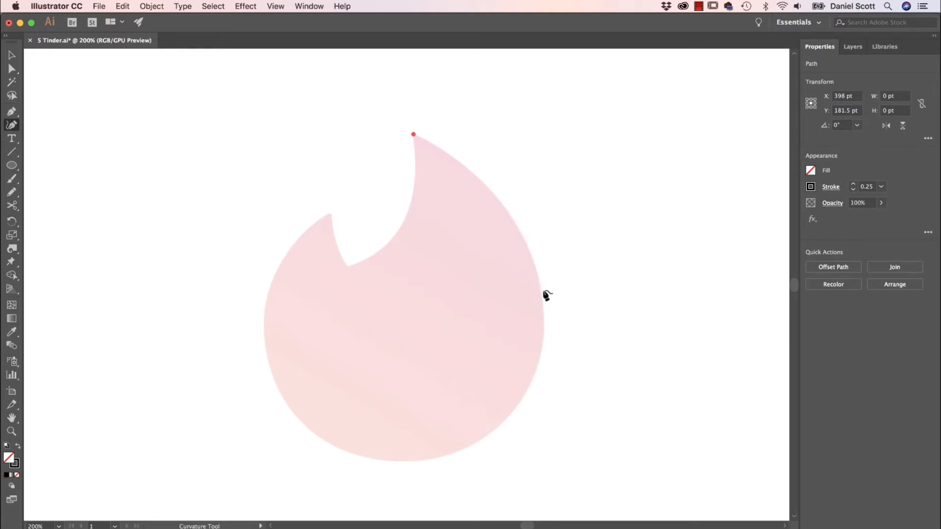
pyautogui.click(542, 332)
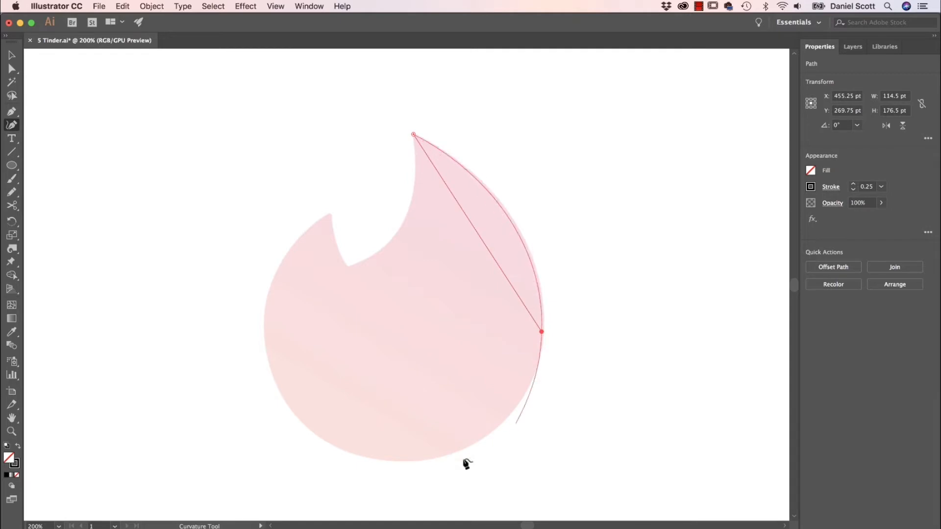
pyautogui.click(402, 462)
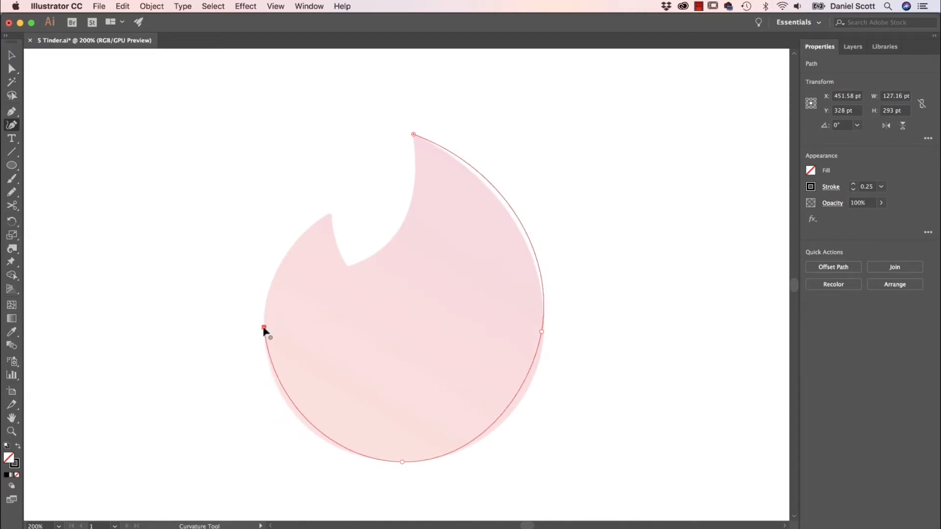
pyautogui.click(264, 328)
pyautogui.click(330, 214)
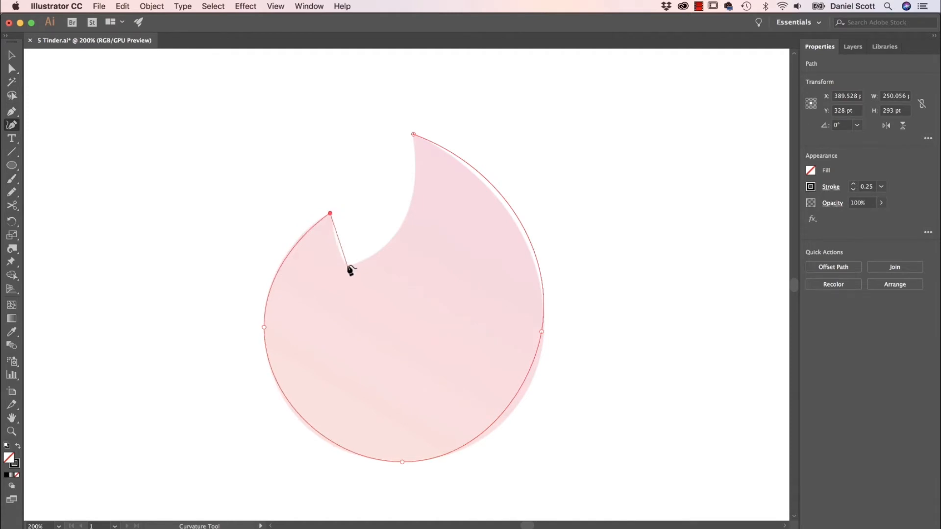
pyautogui.press('super+equal')
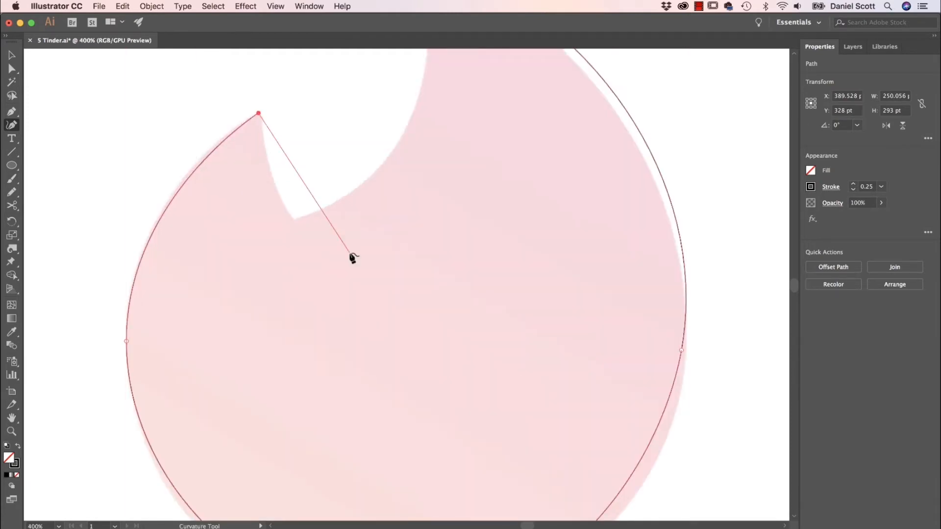
pyautogui.click(293, 219)
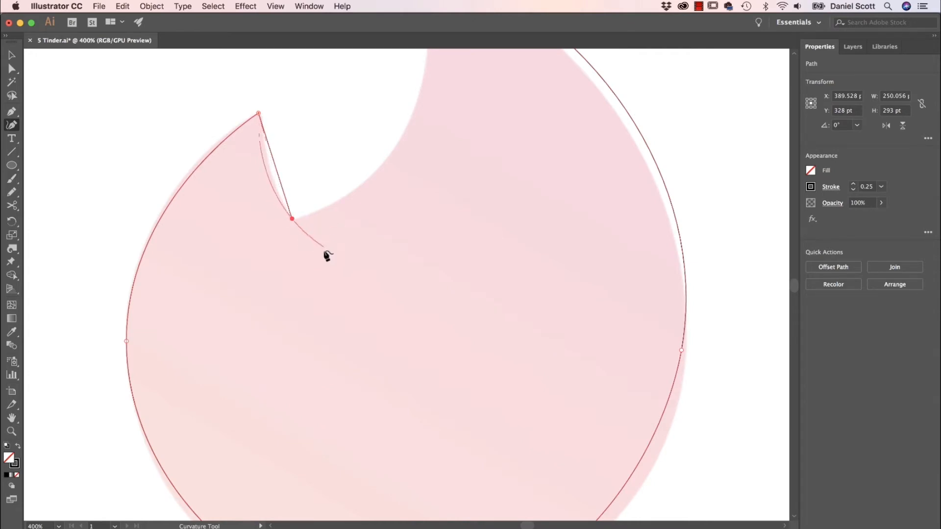
pyautogui.doubleClick(293, 219)
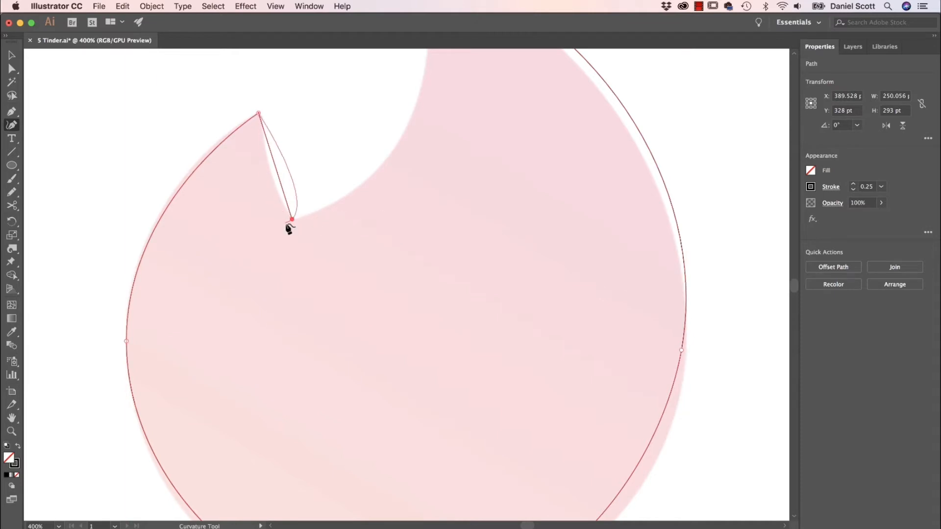
pyautogui.press('BackSpace')
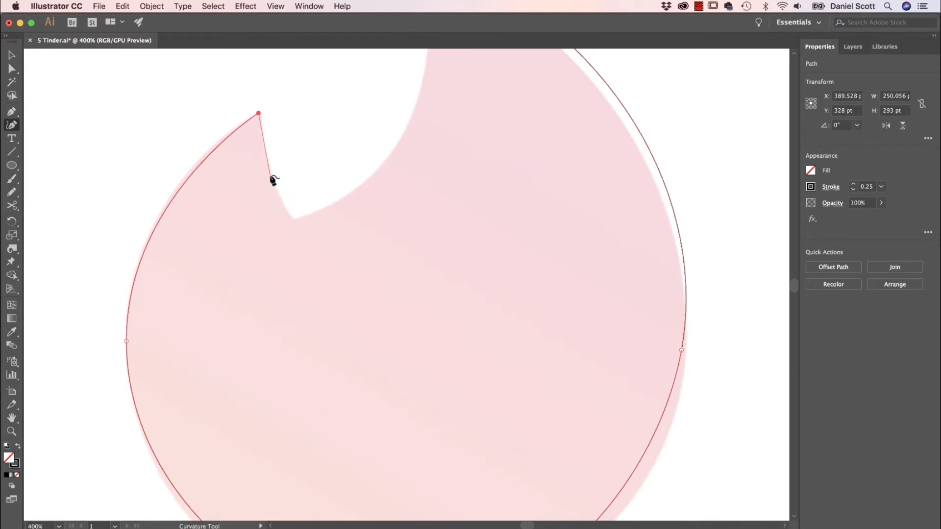
# - Trace the notch with a curve point on each side and its inner corner, closing the path at the flame's tall tip
pyautogui.click(270, 174)
pyautogui.click(296, 223)
pyautogui.scroll(5, 436, 155)
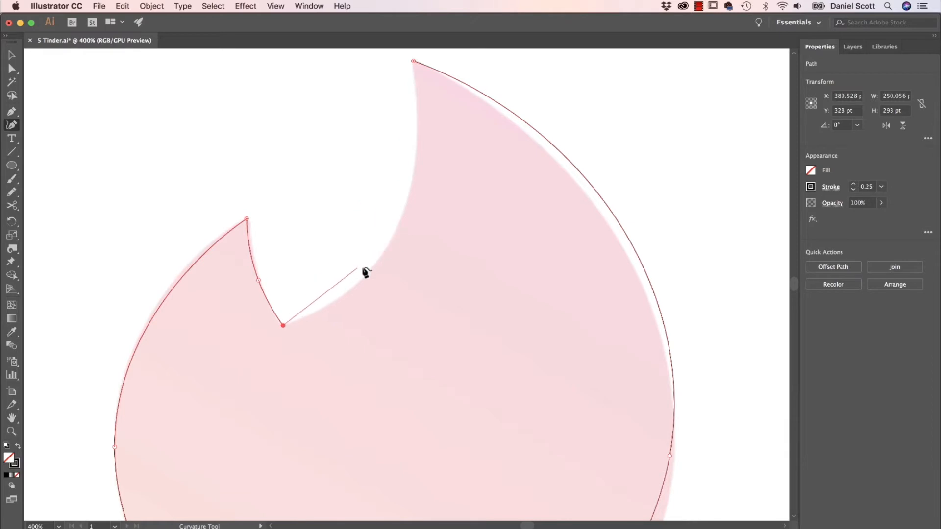
pyautogui.click(390, 233)
pyautogui.scroll(4, 417, 174)
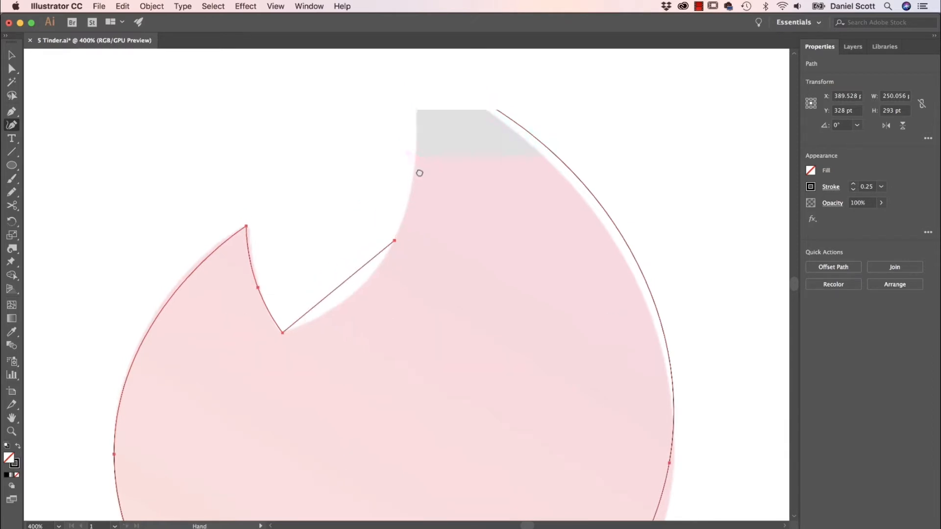
pyautogui.click(408, 154)
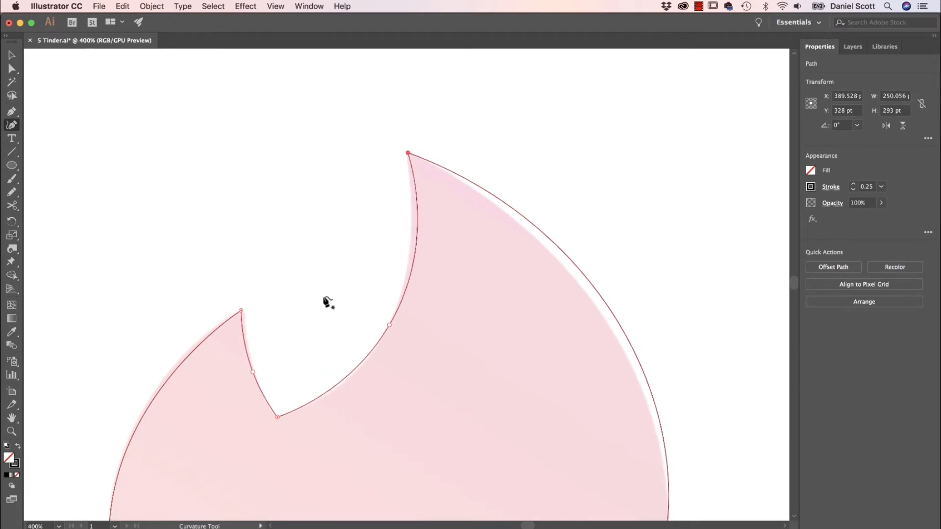
# - Reposition the path's right, bottom and left anchor points so the rounded body follows the faded flame's edge
pyautogui.press('super+minus')
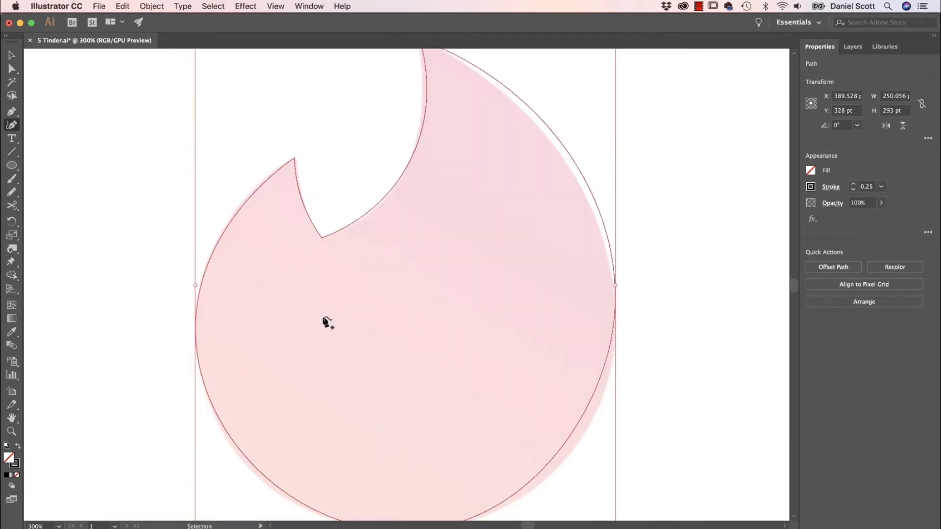
pyautogui.scroll(2, 546, 286)
pyautogui.hscroll(1, 546, 286)
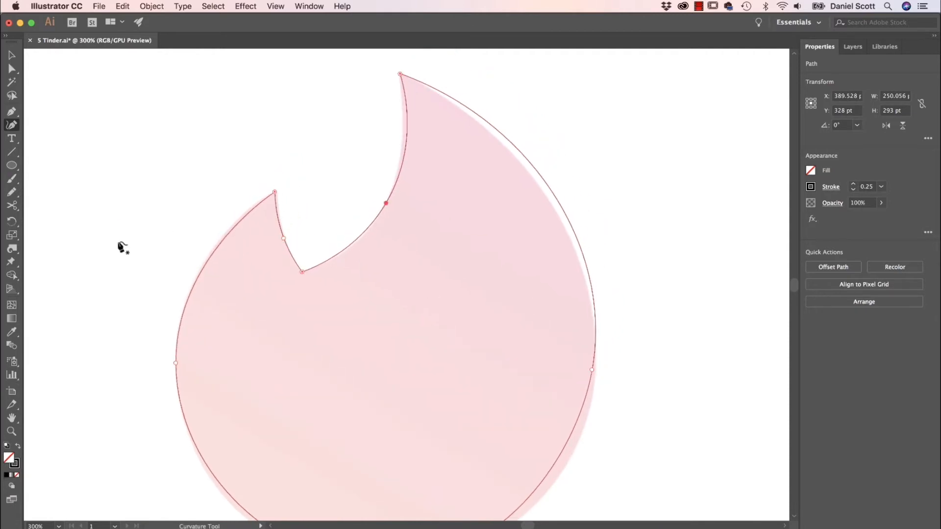
pyautogui.press('super+minus')
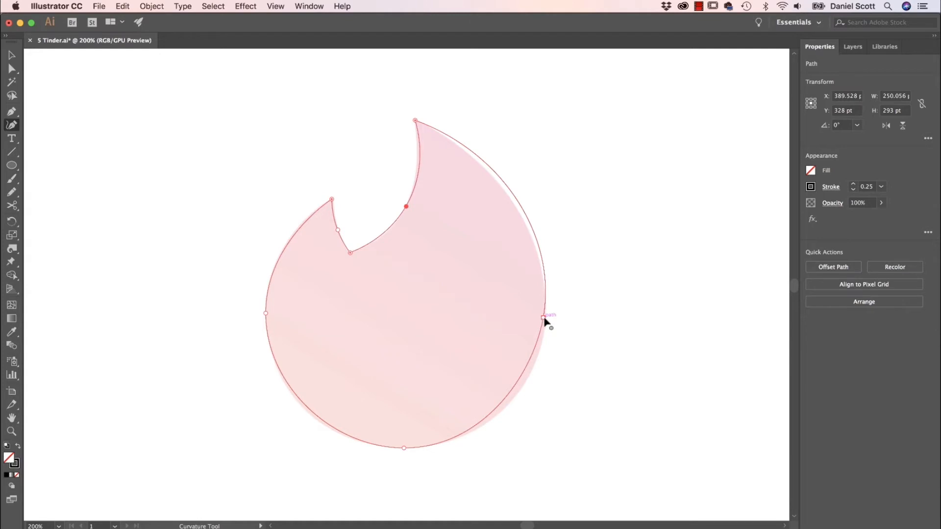
pyautogui.moveTo(544, 318); pyautogui.dragTo(538, 358)
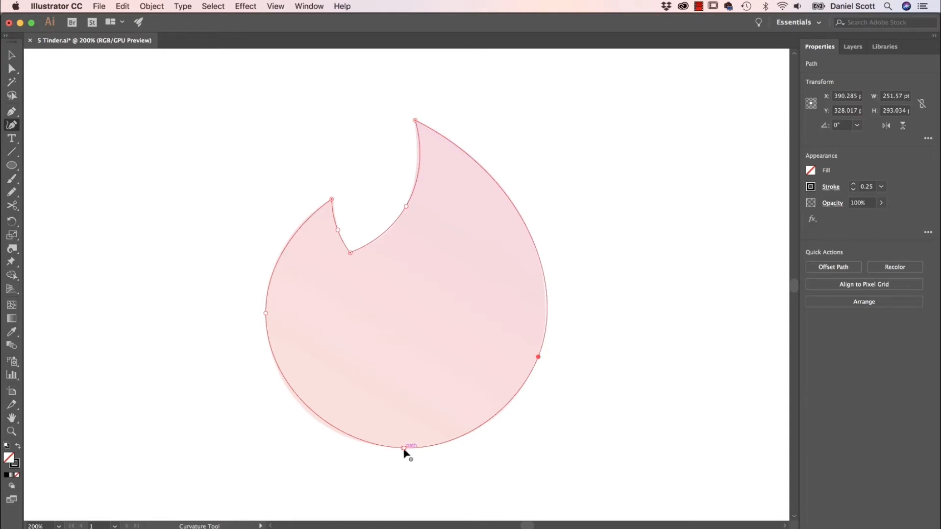
pyautogui.moveTo(401, 452); pyautogui.dragTo(399, 451)
pyautogui.moveTo(266, 314); pyautogui.dragTo(265, 319)
pyautogui.moveTo(398, 448)
pyautogui.mouseDown()
pyautogui.moveTo(362, 441)
pyautogui.moveTo(405, 448)
pyautogui.mouseUp()
pyautogui.moveTo(266, 314); pyautogui.dragTo(272, 357)
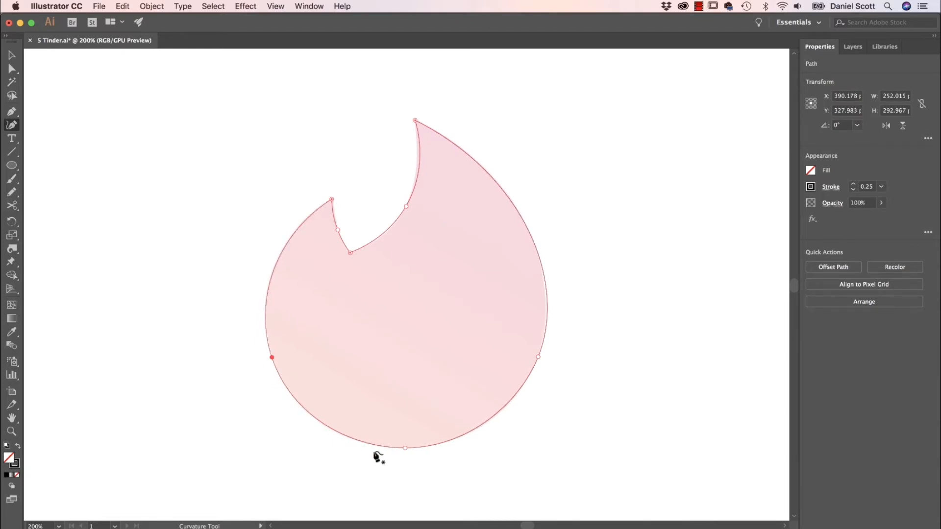
# - Move the curve point on the notch's longer side down along the flame edge and turn off Smart Guides
pyautogui.click(284, 6)
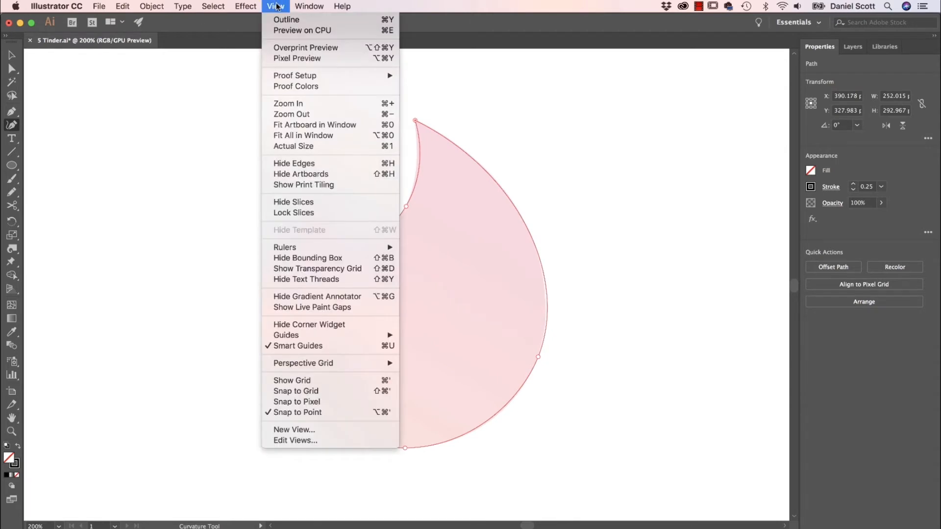
pyautogui.click(336, 346)
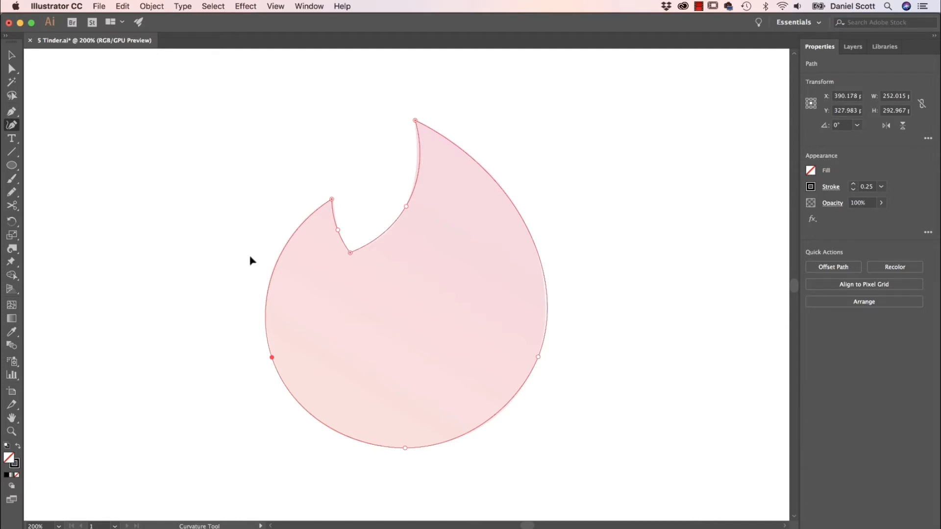
pyautogui.press('super+equal')
pyautogui.moveTo(351, 252); pyautogui.dragTo(390, 372)
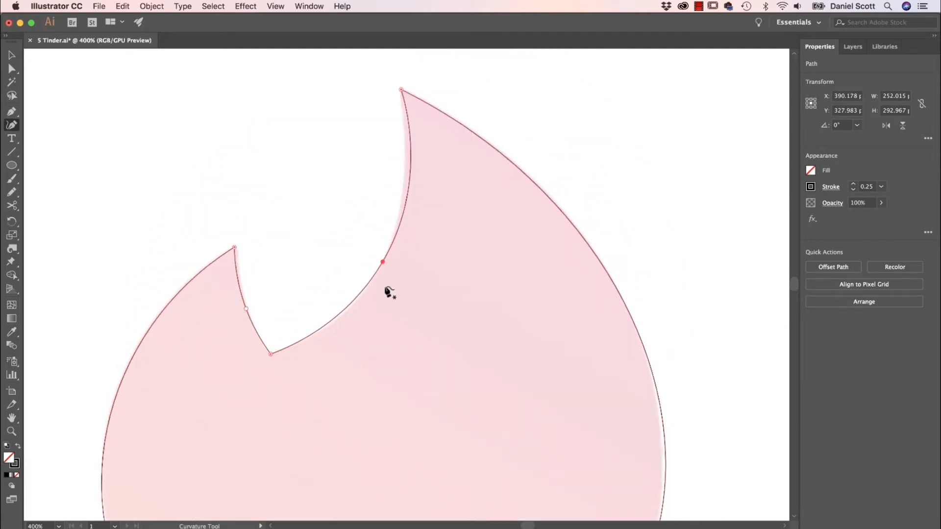
pyautogui.moveTo(382, 263); pyautogui.dragTo(363, 293)
pyautogui.click(277, 7)
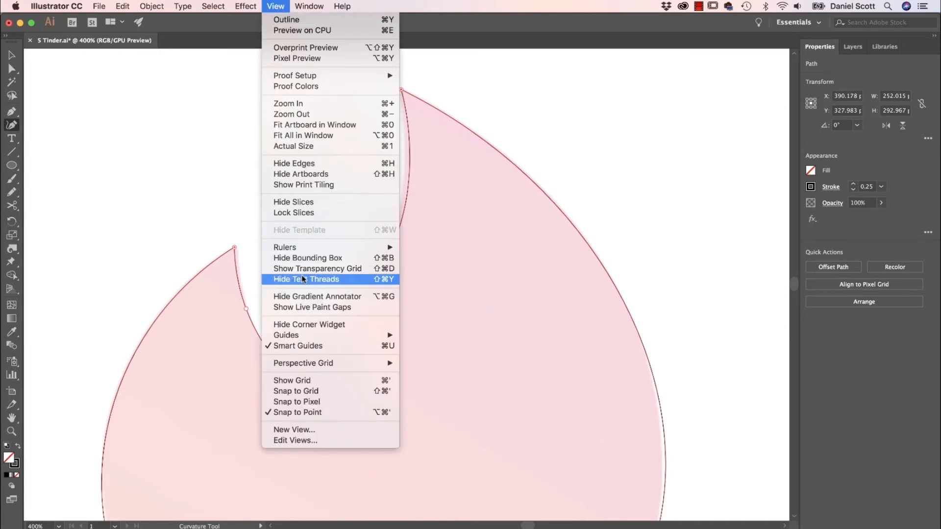
pyautogui.click(326, 346)
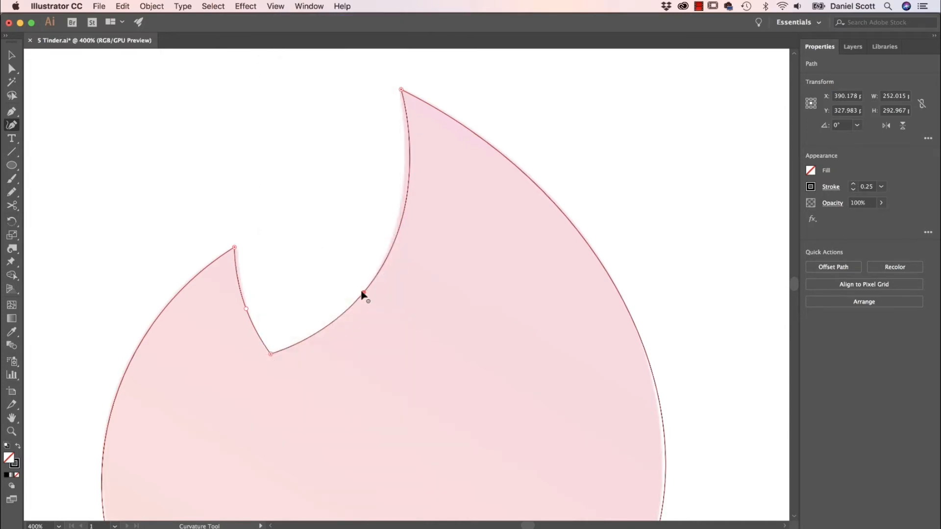
# - Fine-tune the curve points on both sides of the notch, moving each closer to the inner corner to match the flame
pyautogui.moveTo(364, 294); pyautogui.dragTo(346, 310)
pyautogui.moveTo(247, 312); pyautogui.dragTo(253, 326)
pyautogui.click(235, 248)
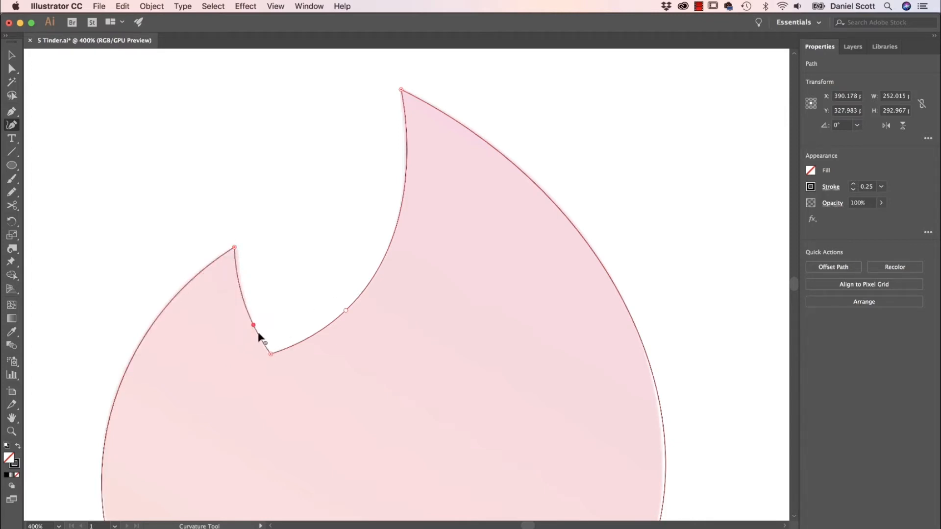
# - Examine how closely the traced outline follows the faded flame around the shorter tip, and deselect the path
pyautogui.click(12, 55)
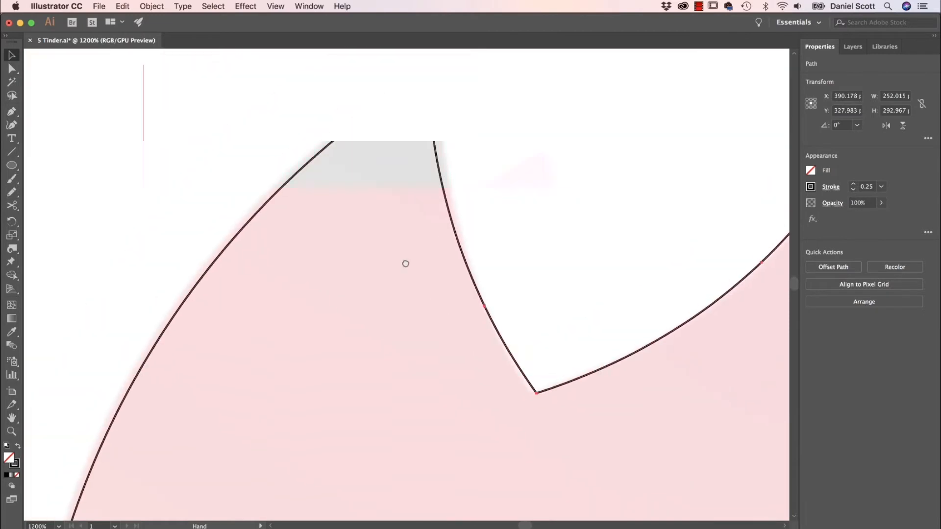
pyautogui.moveTo(405, 263); pyautogui.dragTo(522, 338)
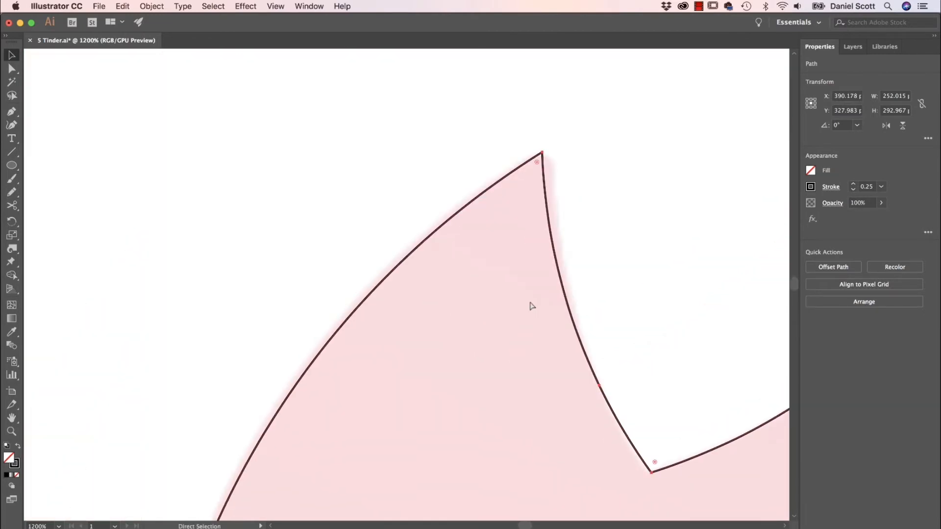
pyautogui.press('super+minus')
pyautogui.press('super+minus')
pyautogui.press('super+minus')
pyautogui.press('super+minus')
pyautogui.press('super+minus')
pyautogui.press('super+minus')
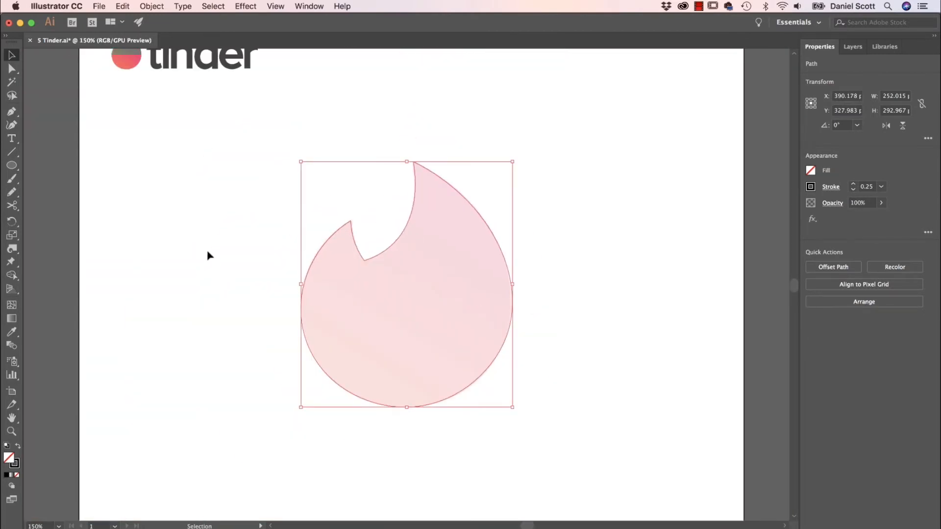
pyautogui.click(208, 255)
# - Examine the two tips of the coloured flame in the original Tinder logo up close
pyautogui.moveTo(252, 154); pyautogui.dragTo(624, 432)
pyautogui.press('super+plus')
pyautogui.press('super+plus')
pyautogui.press('super+plus')
pyautogui.press('super+plus')
pyautogui.press('super+plus')
pyautogui.moveTo(551, 393); pyautogui.dragTo(601, 392)
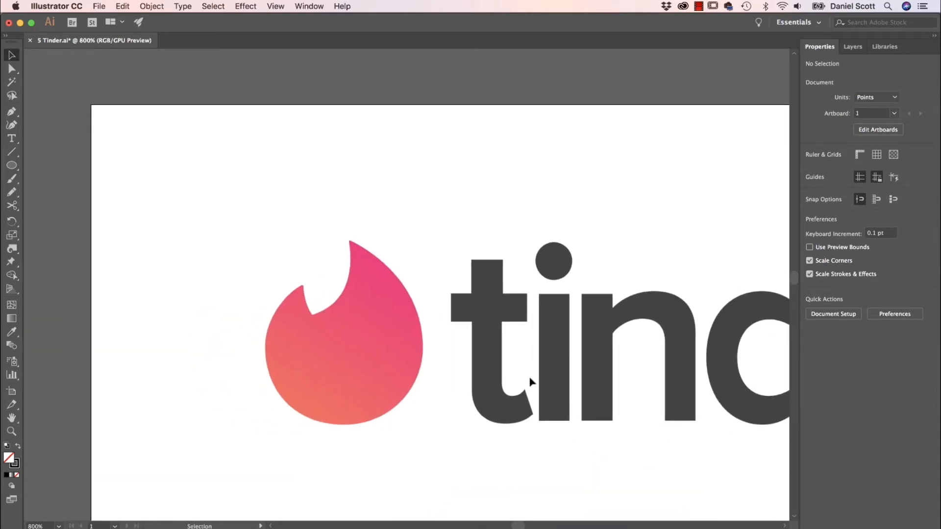
pyautogui.press('super+plus')
pyautogui.press('super+plus')
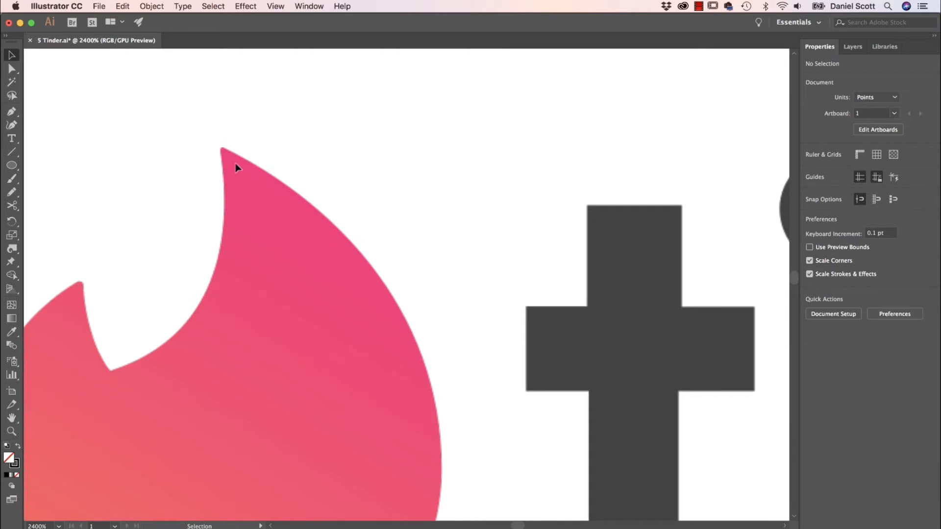
pyautogui.press('super+0')
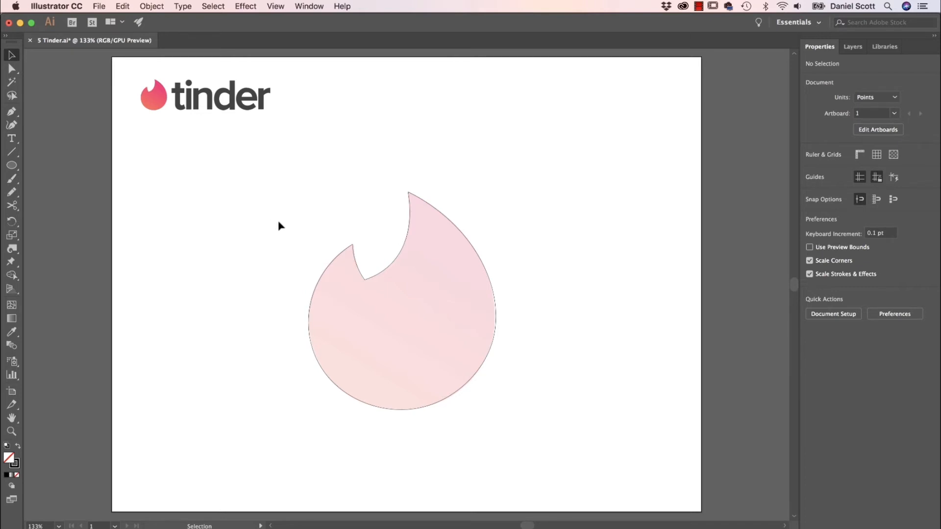
# - Select only the anchor points at the shorter and the taller tip of the traced flame with Direct Selection
pyautogui.press('super')
pyautogui.press('super')
pyautogui.press('super+plus')
pyautogui.press('super+plus')
pyautogui.press('super+plus')
pyautogui.press('super+plus')
pyautogui.press('super+plus')
pyautogui.press('super+plus')
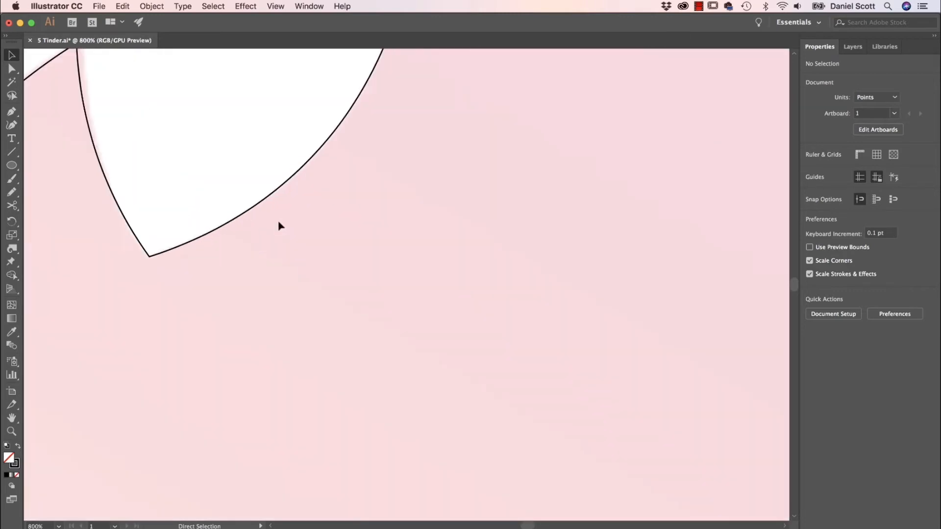
pyautogui.press('space')
pyautogui.moveTo(260, 196); pyautogui.dragTo(549, 428)
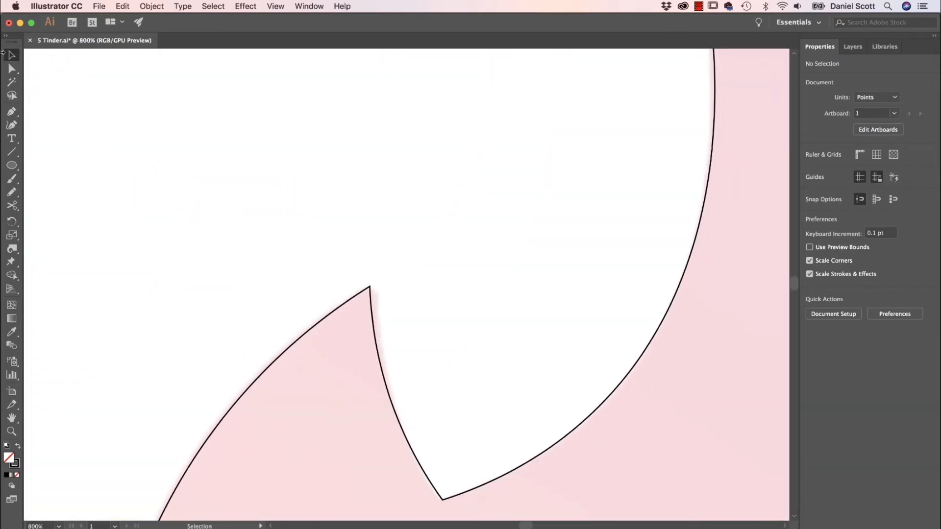
pyautogui.press('a')
pyautogui.click(370, 288)
pyautogui.press('super')
pyautogui.press('super')
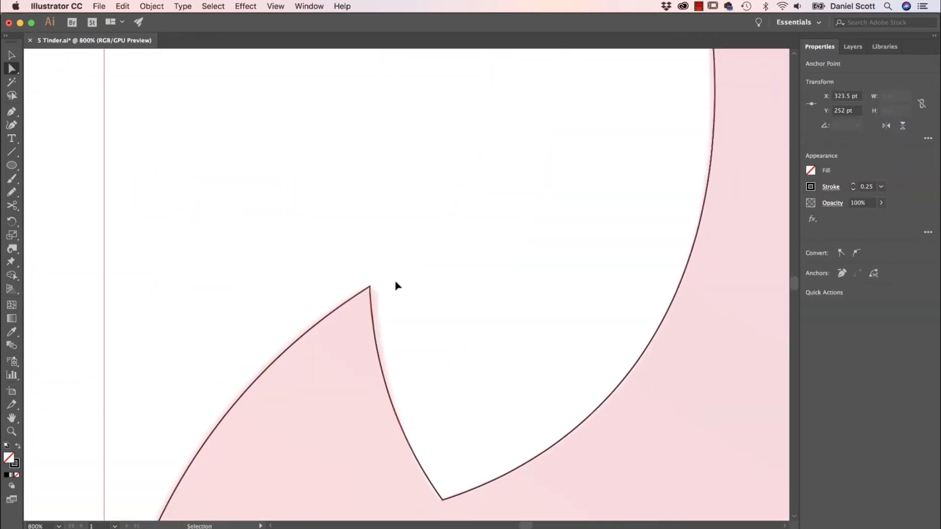
pyautogui.press('super+minus')
pyautogui.press('super+minus')
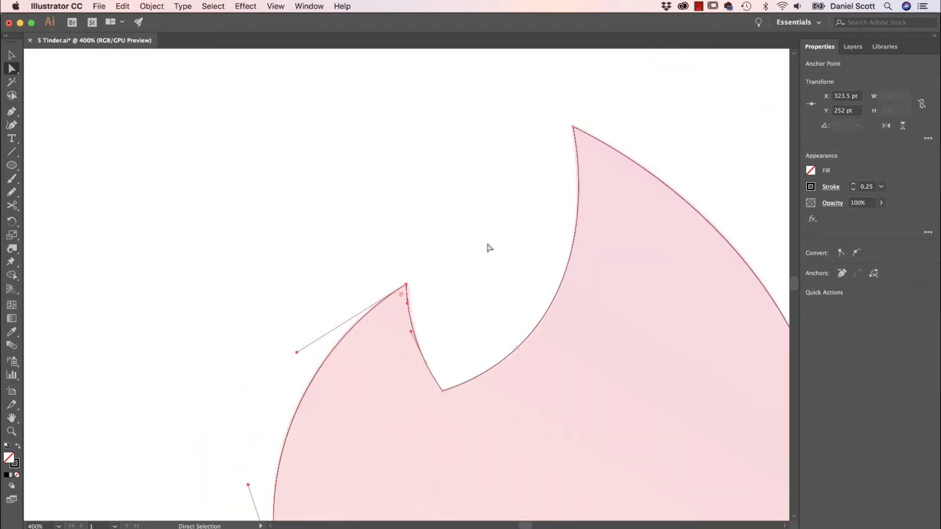
pyautogui.click(573, 128)
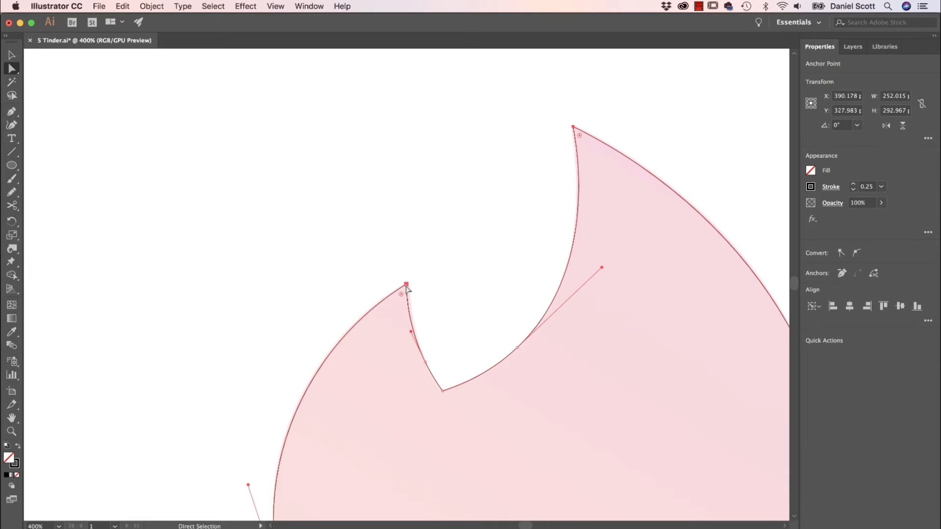
pyautogui.click(385, 280)
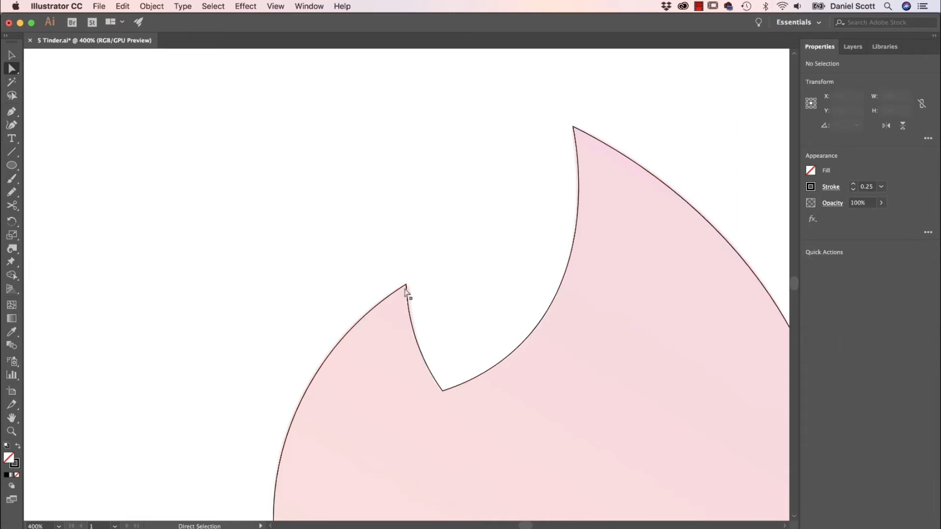
pyautogui.click(406, 285)
pyautogui.keyDown('shift'); pyautogui.click(574, 128); pyautogui.keyUp('shift')
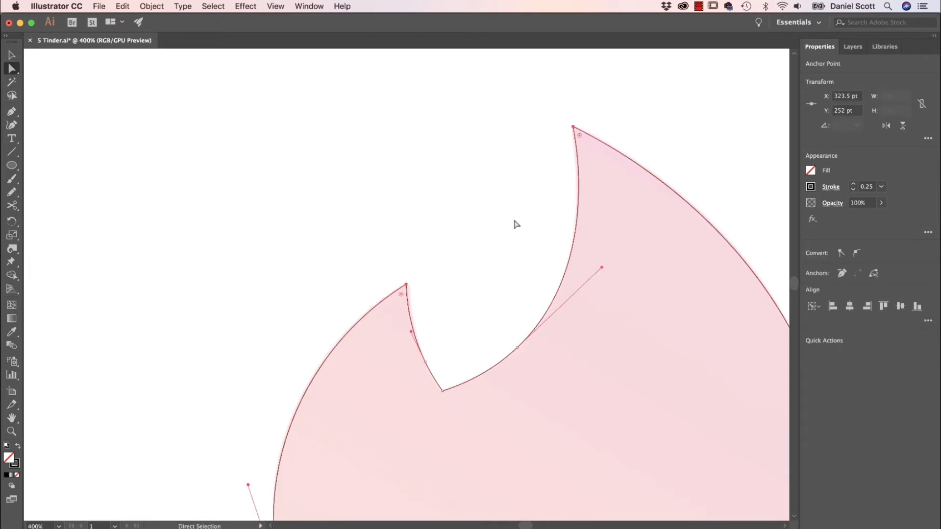
# - Slightly round the corners of both selected flame tips to match the soft tips of the logo, and deselect the path
pyautogui.press('super+equal')
pyautogui.press('super+equal')
pyautogui.press('super+equal')
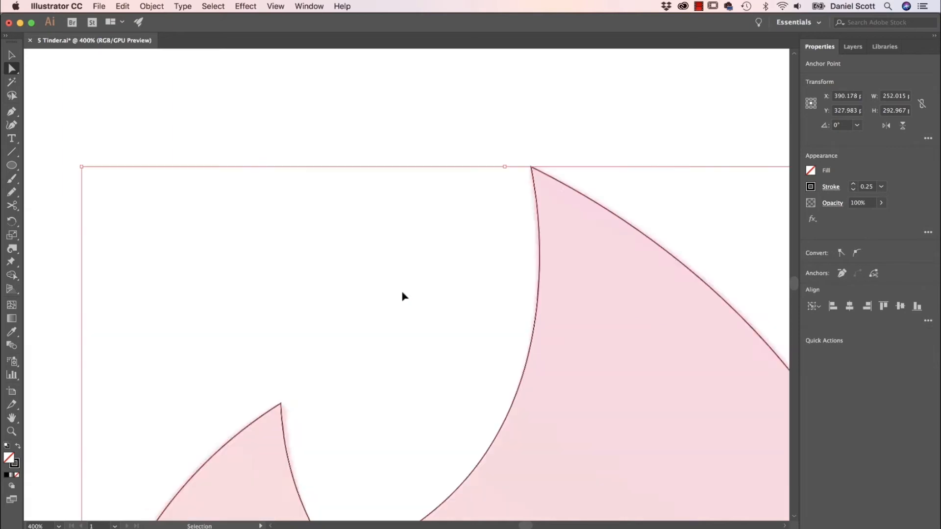
pyautogui.moveTo(403, 290); pyautogui.dragTo(233, 465)
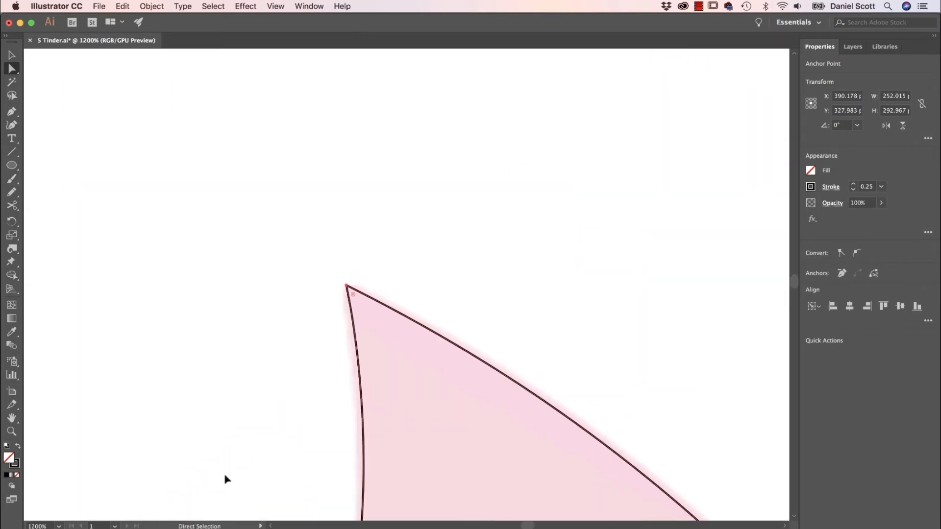
pyautogui.press('super+equal')
pyautogui.press('super+equal')
pyautogui.press('super+equal')
pyautogui.moveTo(505, 269); pyautogui.dragTo(311, 336)
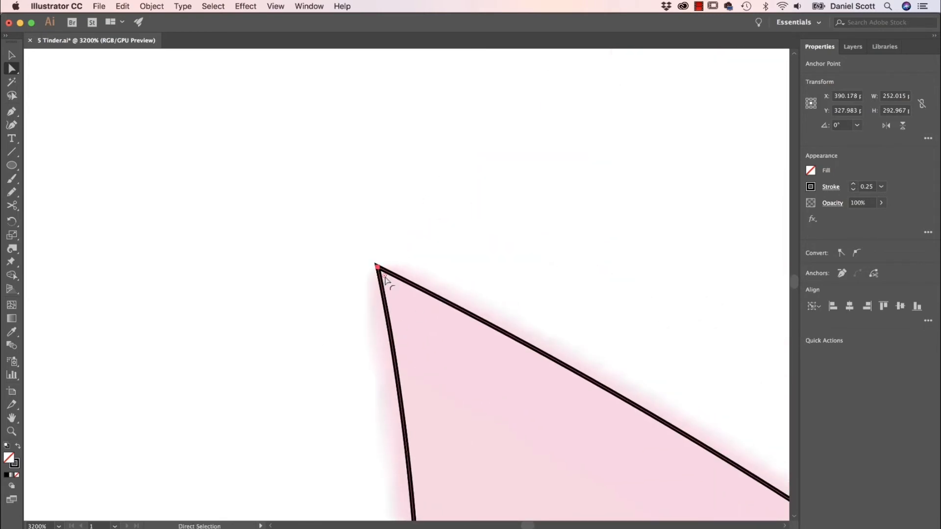
pyautogui.moveTo(427, 245); pyautogui.dragTo(469, 249)
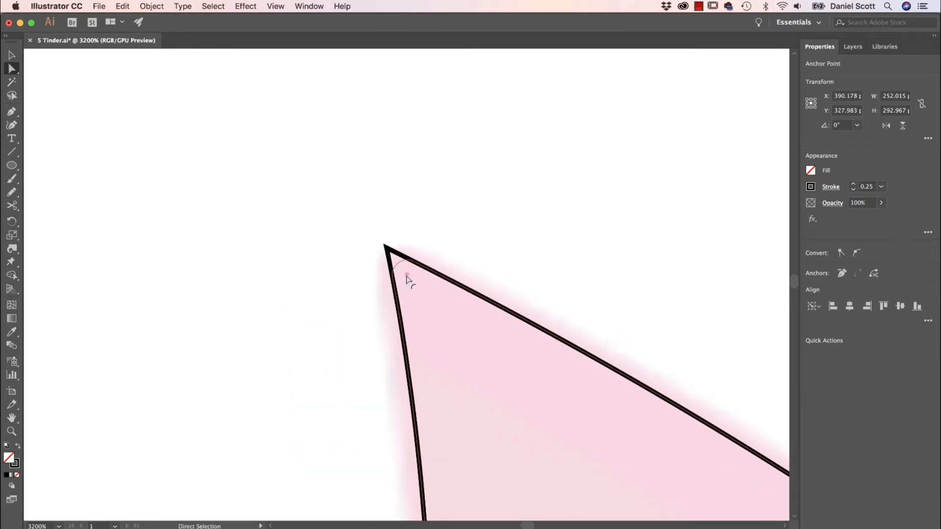
pyautogui.moveTo(407, 275); pyautogui.dragTo(409, 278)
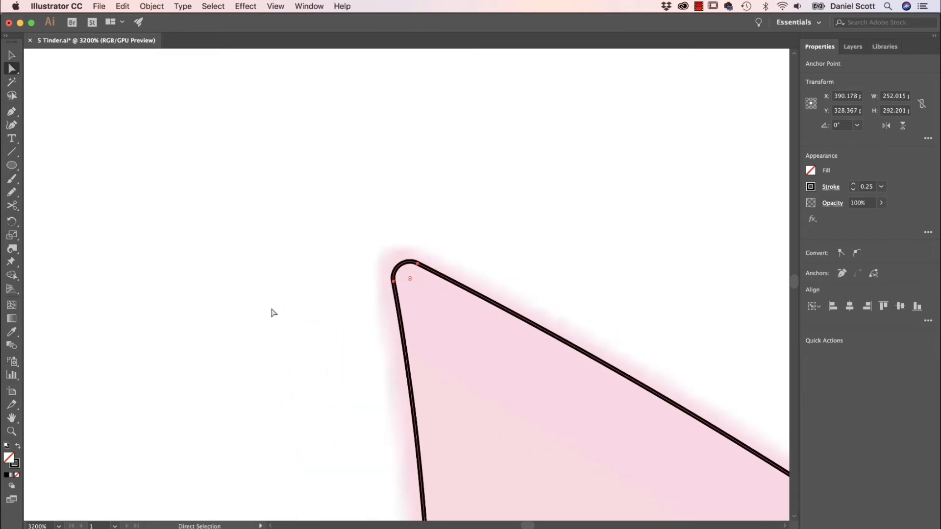
pyautogui.press('super+0')
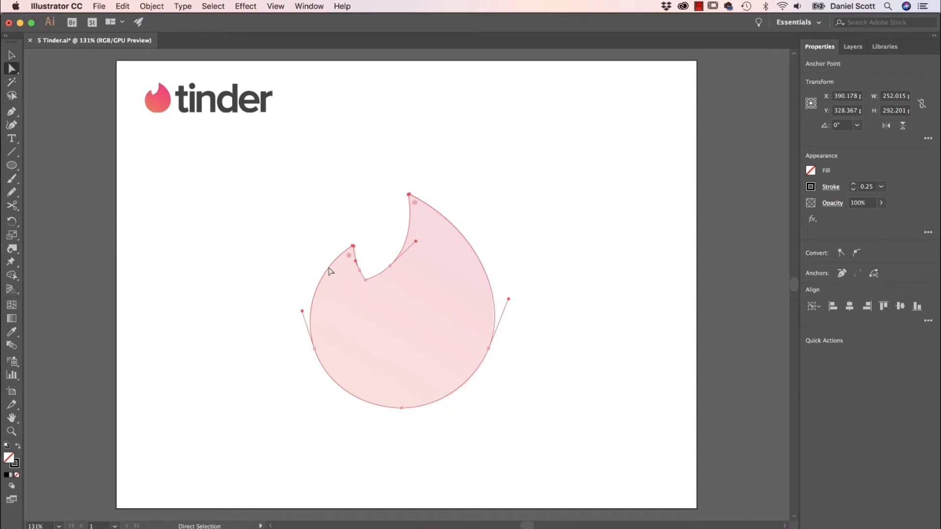
pyautogui.click(316, 251)
# - Fill the traced flame with the white-to-black linear gradient swatch and open its gradient options
pyautogui.press('v')
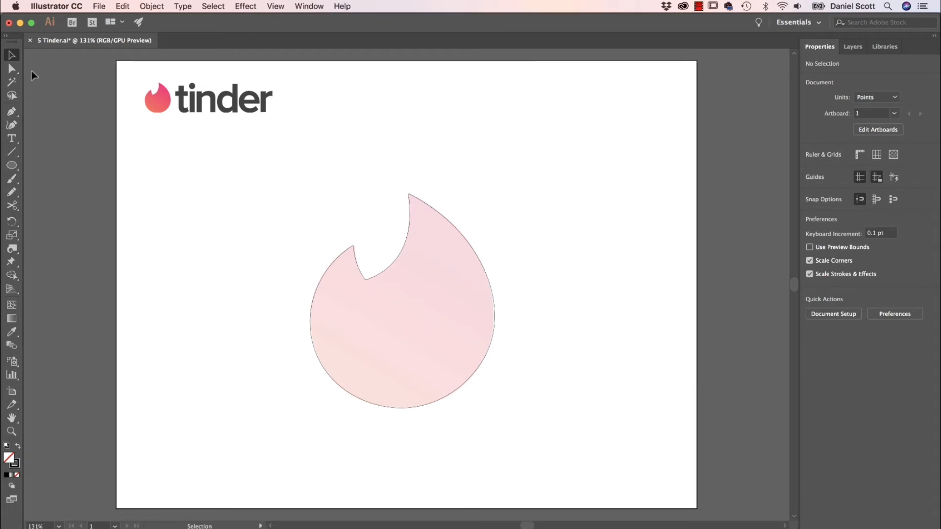
pyautogui.click(336, 269)
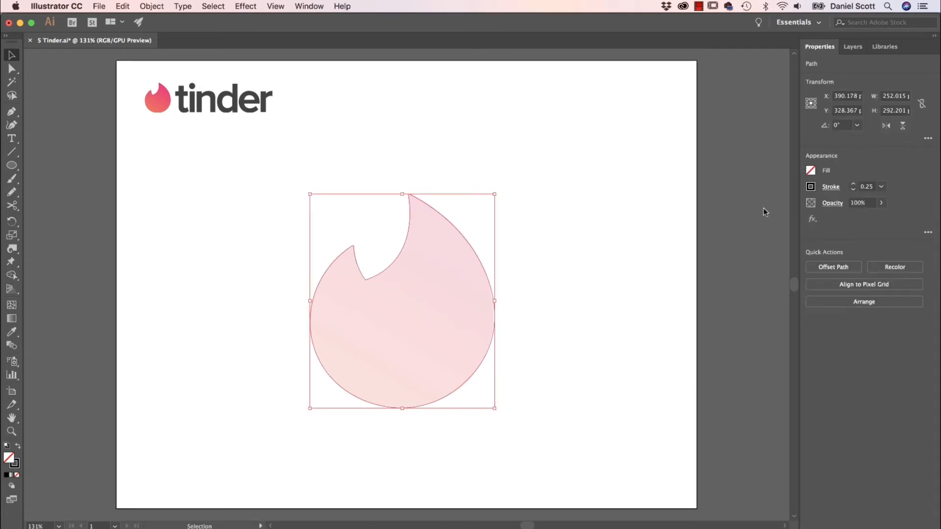
pyautogui.click(811, 171)
pyautogui.click(783, 228)
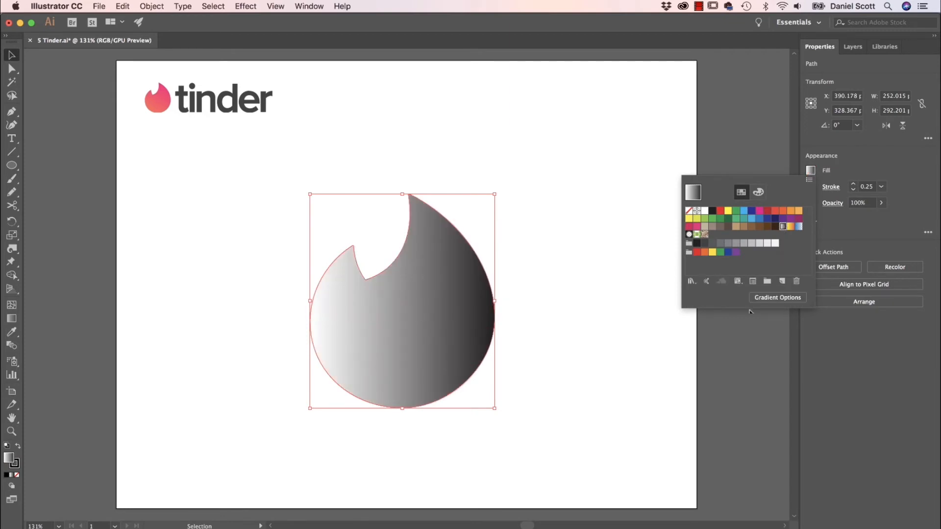
pyautogui.click(776, 300)
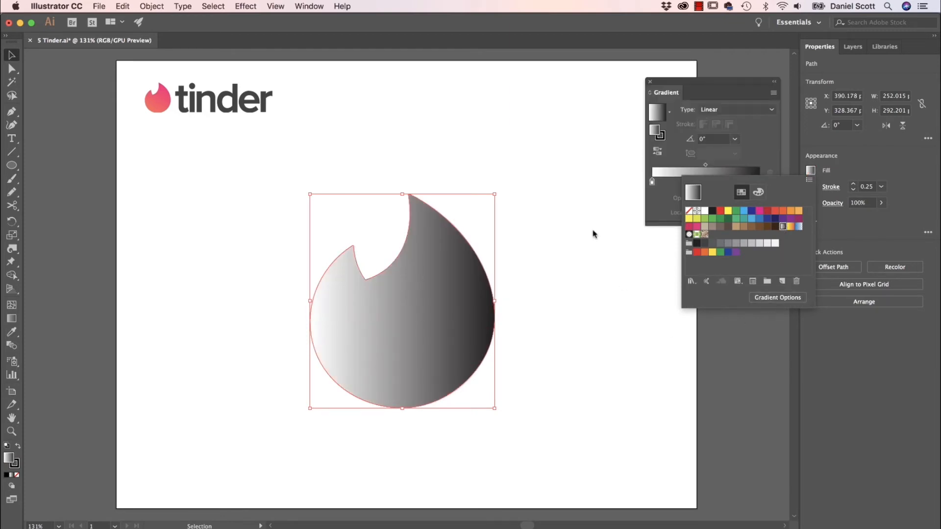
pyautogui.click(727, 84)
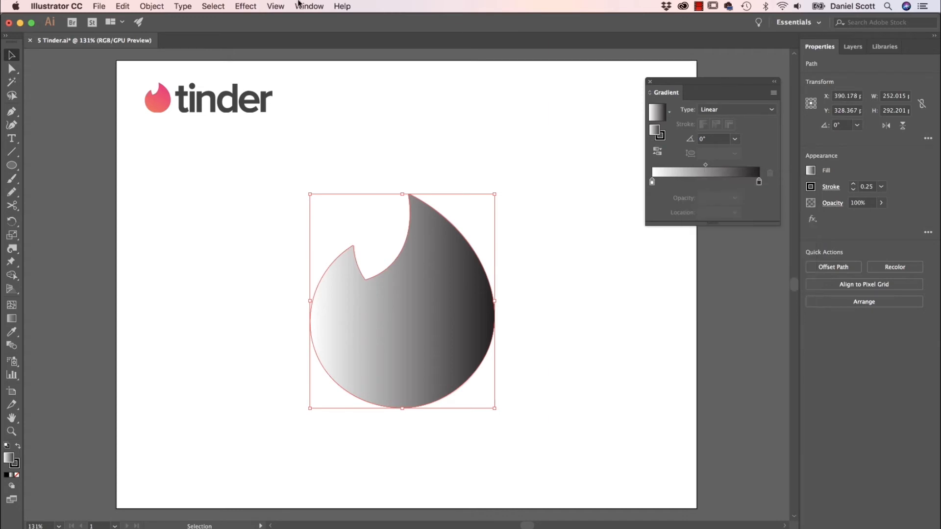
pyautogui.click(309, 6)
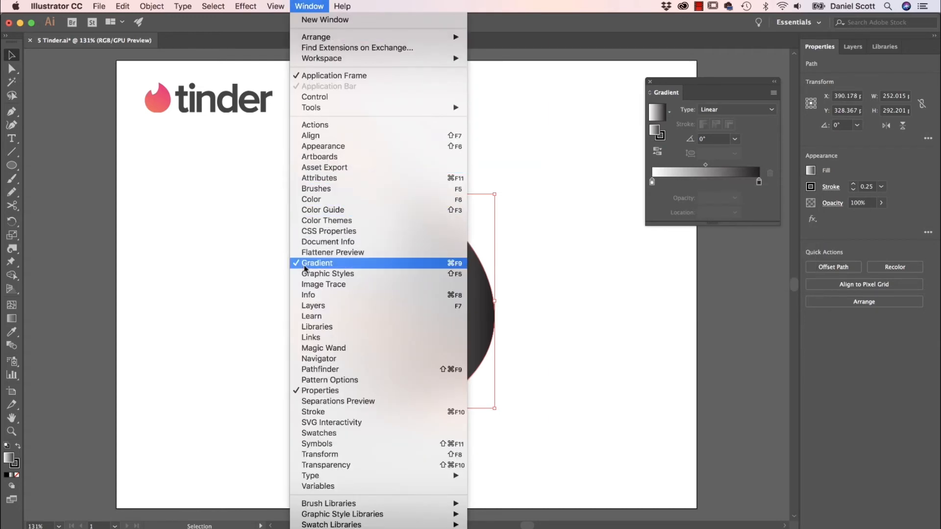
pyautogui.click(304, 6)
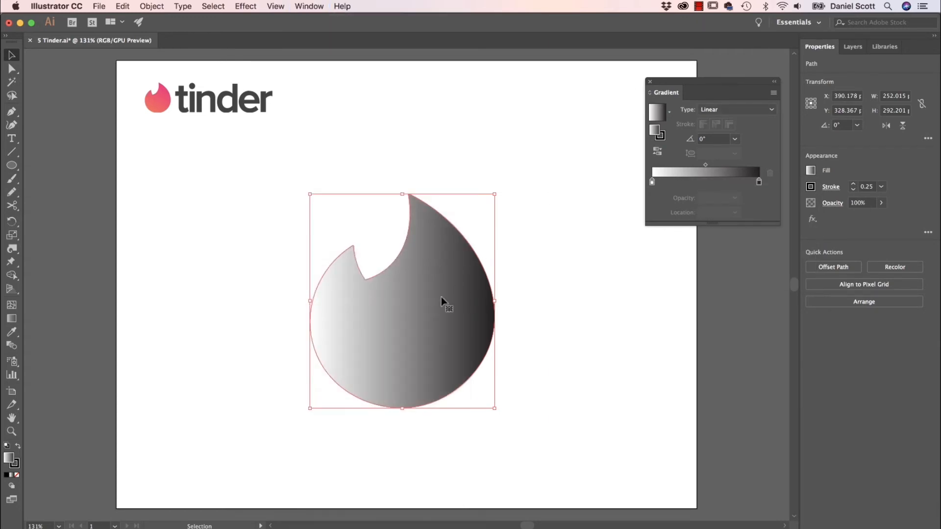
# - Try the Radial gradient type on the flame and compare it with the original logo's flame
pyautogui.click(714, 111)
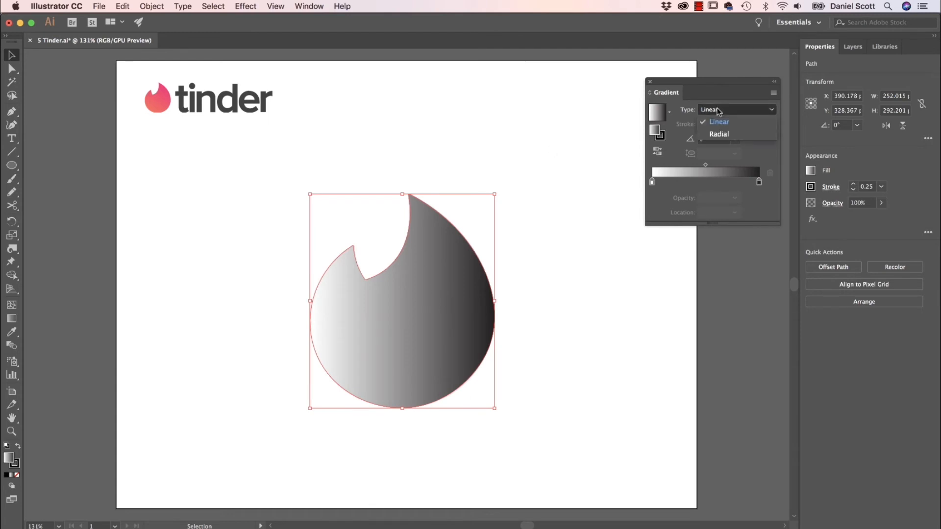
pyautogui.click(718, 139)
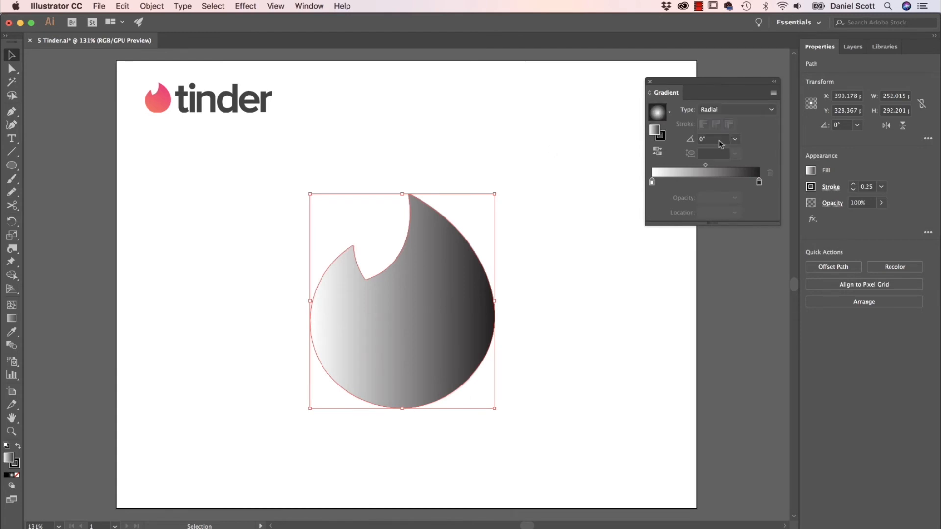
pyautogui.click(149, 120)
pyautogui.press('super+equal')
pyautogui.press('super+equal')
pyautogui.press('super+equal')
pyautogui.press('super+equal')
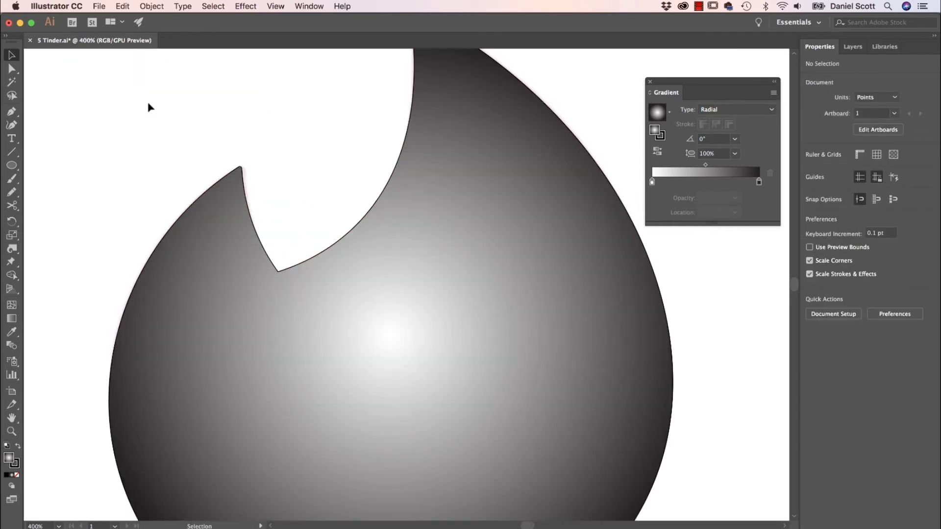
pyautogui.moveTo(148, 103); pyautogui.dragTo(605, 439)
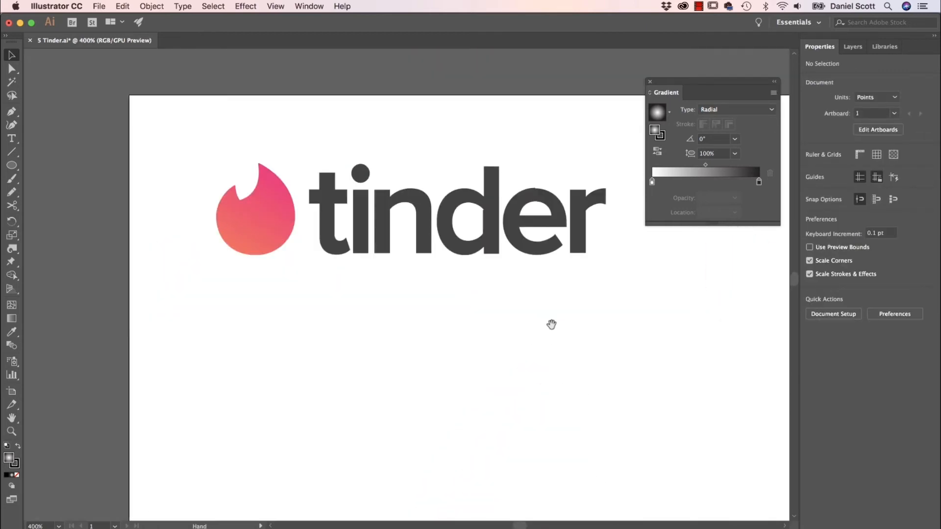
pyautogui.moveTo(595, 384); pyautogui.dragTo(245, 153)
# - Set the traced flame's gradient type to Linear
pyautogui.click(452, 305)
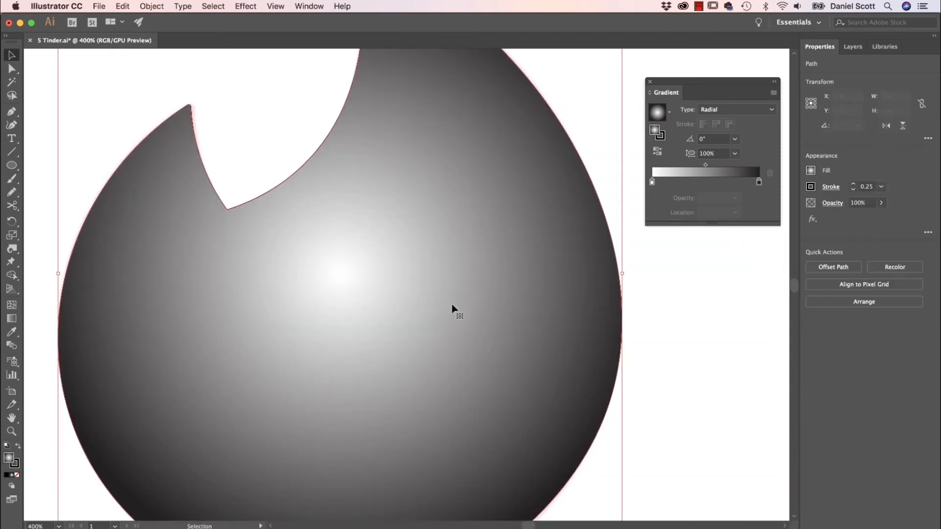
pyautogui.click(719, 110)
pyautogui.click(728, 123)
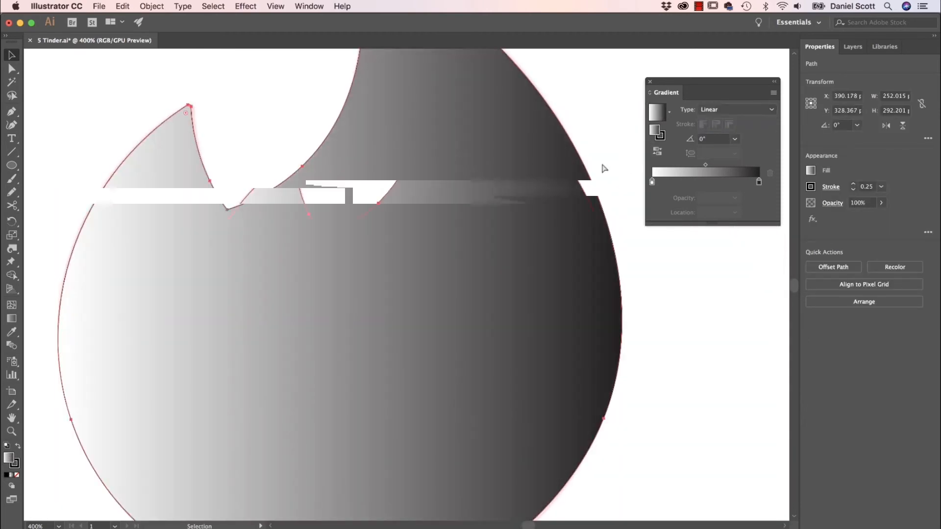
pyautogui.press('super+minus')
pyautogui.press('super+minus')
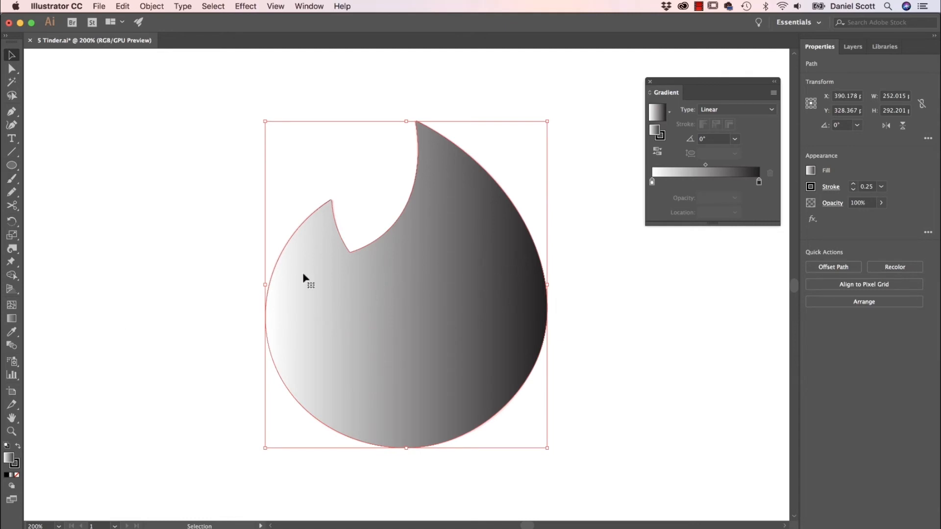
# - Deselect the flame and sample the pink near the tall tip of the original logo's flame with the Eyedropper
pyautogui.click(195, 179)
pyautogui.scroll(10, 432, 233)
pyautogui.hscroll(-12, 433, 234)
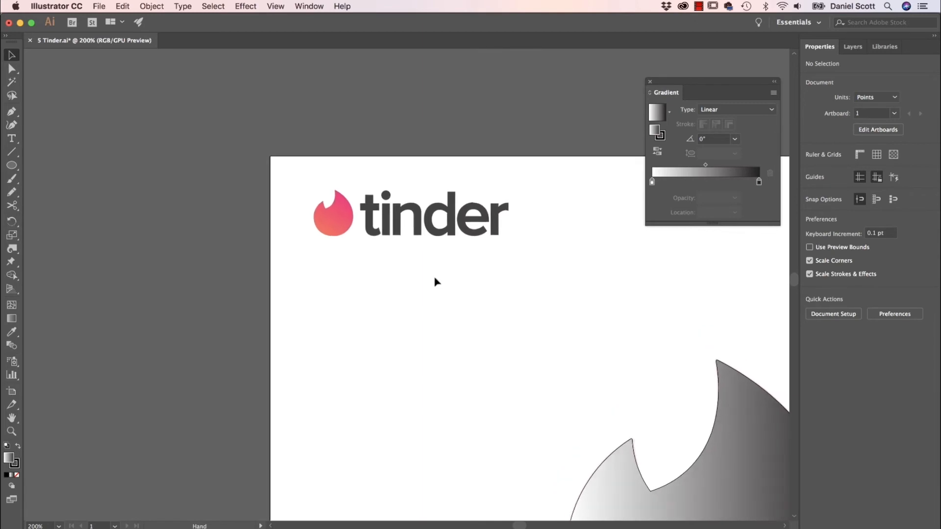
pyautogui.click(12, 332)
pyautogui.click(338, 195)
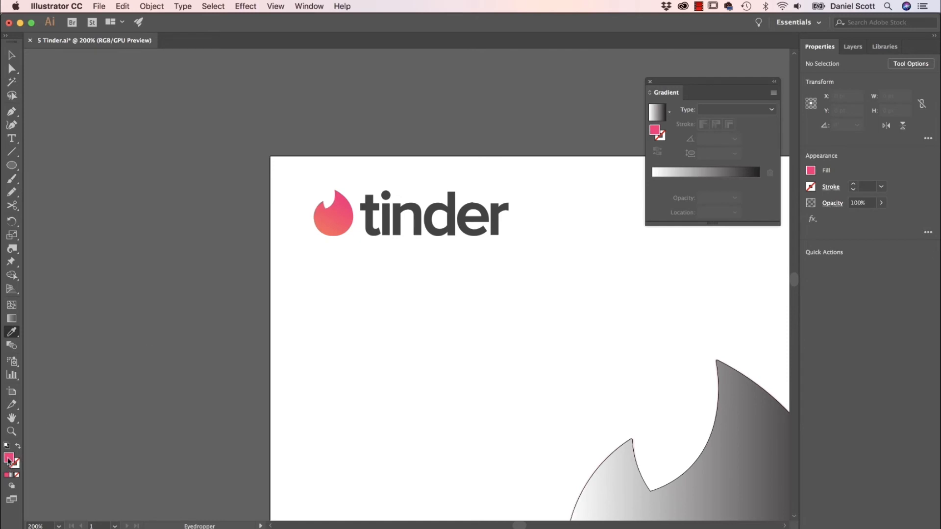
# - Save the sampled pink as a global RGB process-color swatch and add it to the library
pyautogui.click(810, 170)
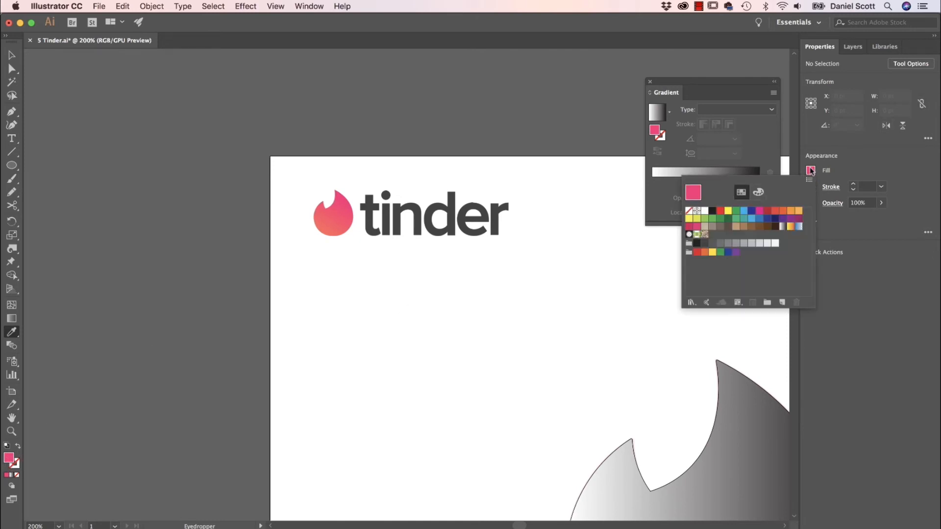
pyautogui.click(781, 302)
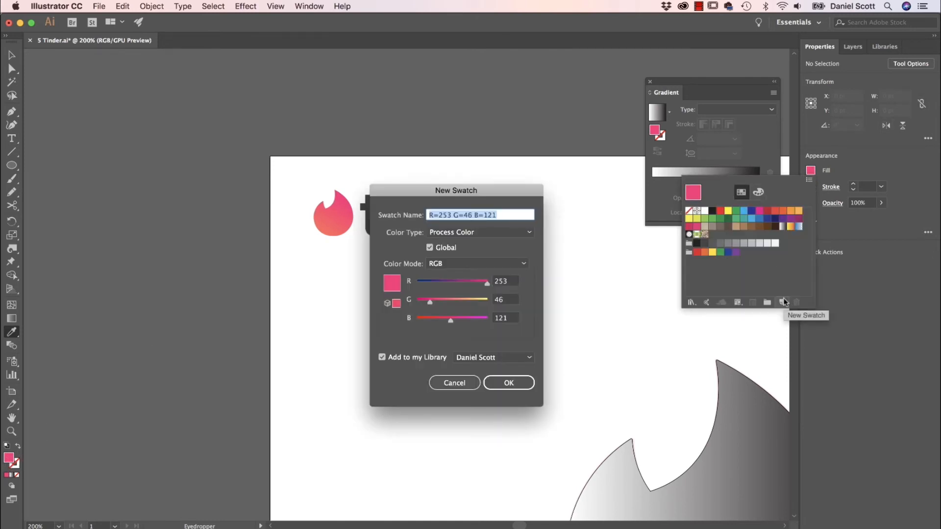
pyautogui.click(510, 384)
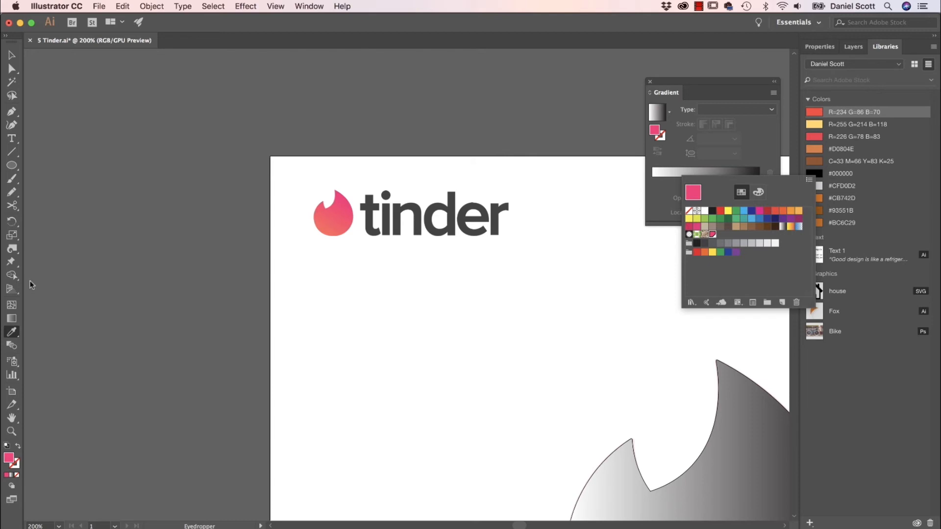
# - Sample the orange near the base of the original logo's flame and save it as a global RGB swatch
pyautogui.click(342, 231)
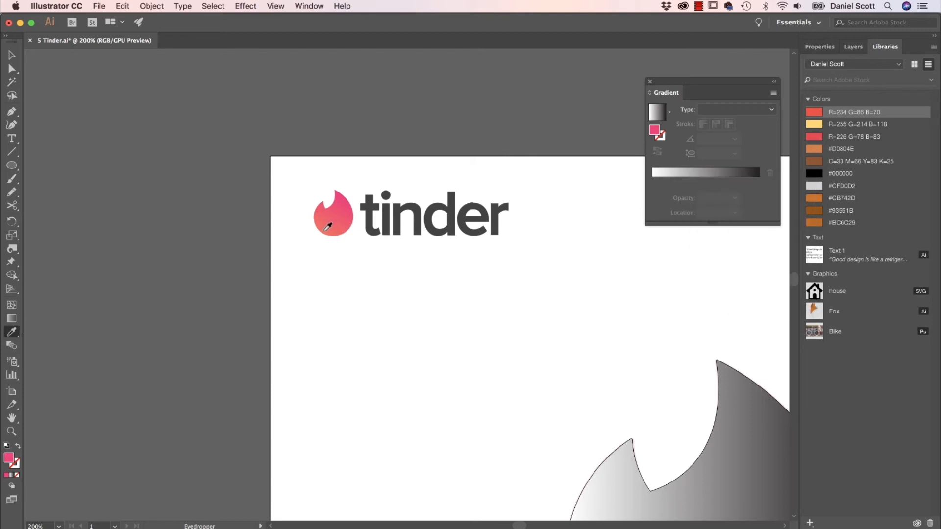
pyautogui.click(329, 232)
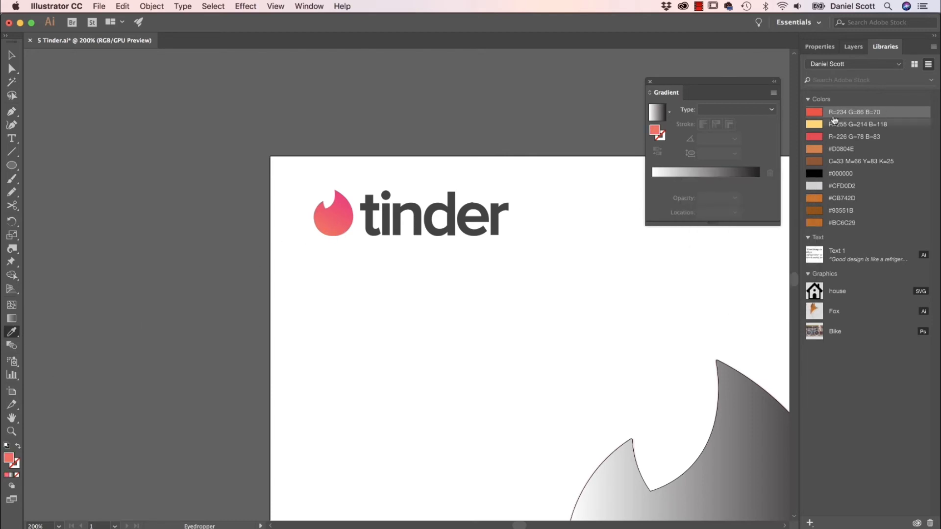
pyautogui.click(819, 46)
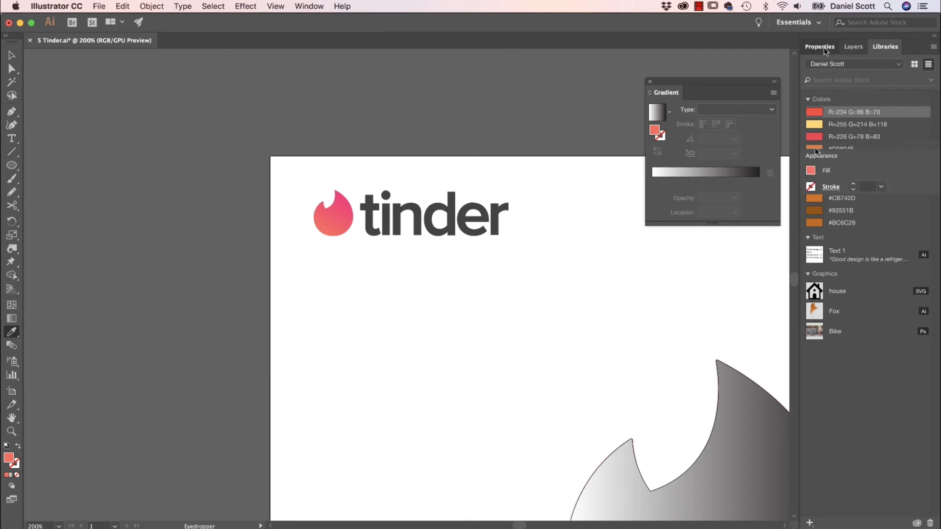
pyautogui.click(811, 170)
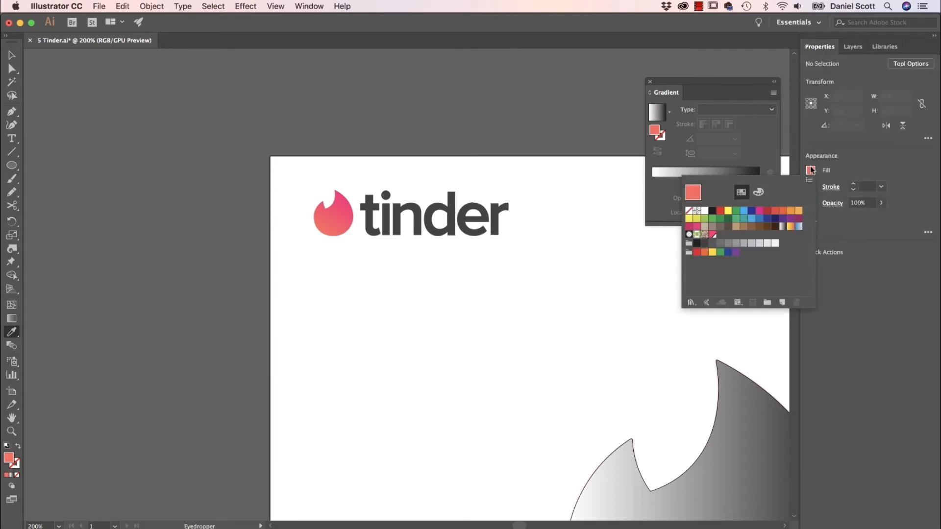
pyautogui.click(783, 302)
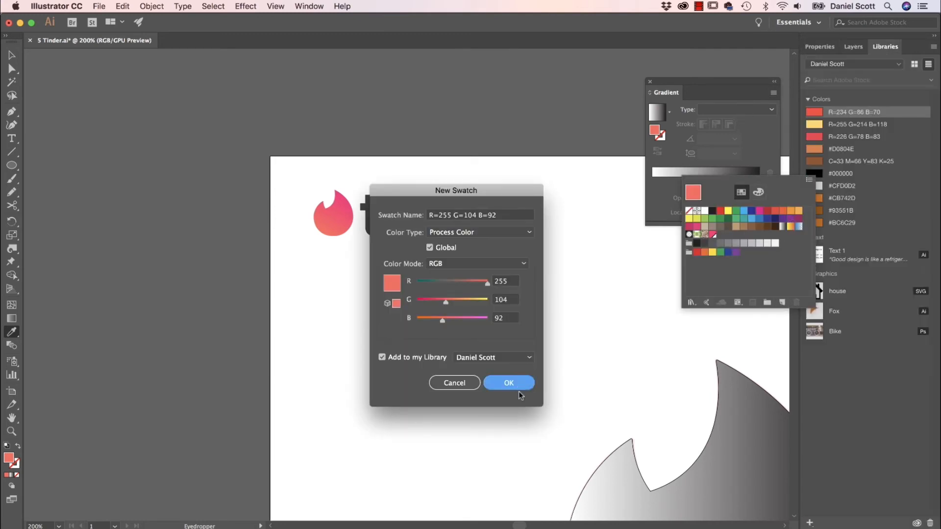
pyautogui.click(518, 386)
pyautogui.click(221, 192)
# - Select the large traced flame and set its gradient's starting color stop at 0% to the saved orange swatch
pyautogui.moveTo(556, 450); pyautogui.dragTo(330, 221)
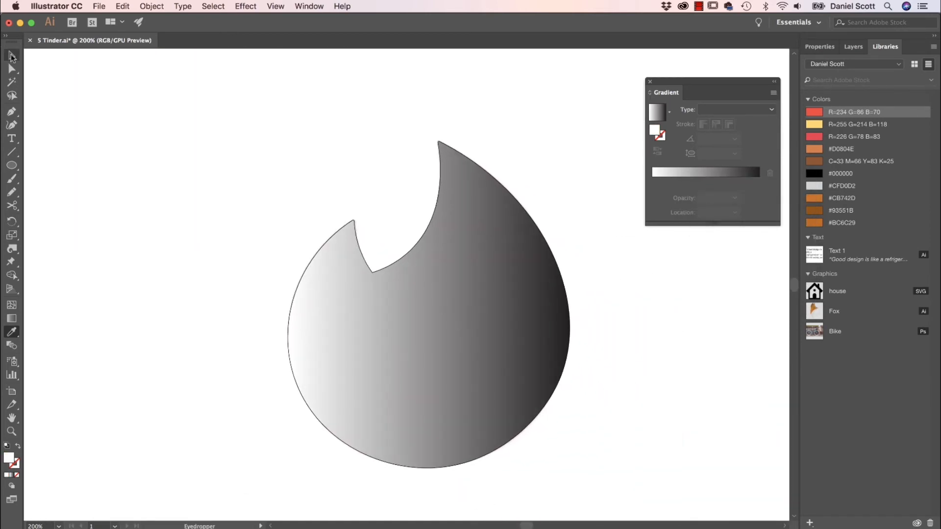
pyautogui.press('v')
pyautogui.click(537, 361)
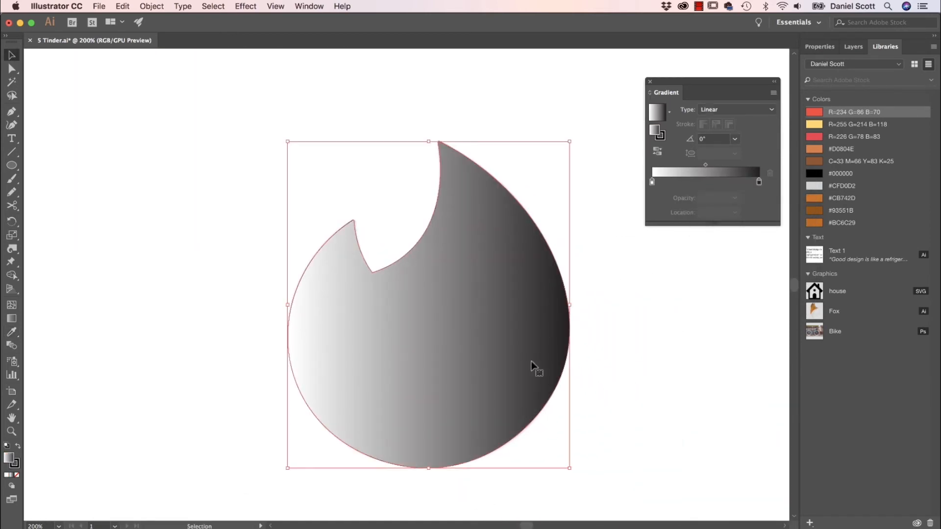
pyautogui.click(652, 182)
pyautogui.doubleClick(653, 182)
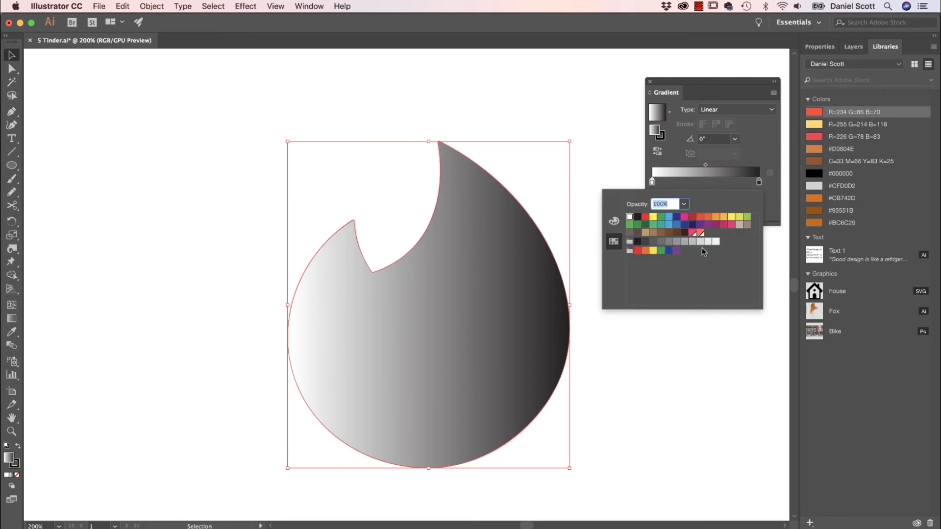
pyautogui.click(694, 233)
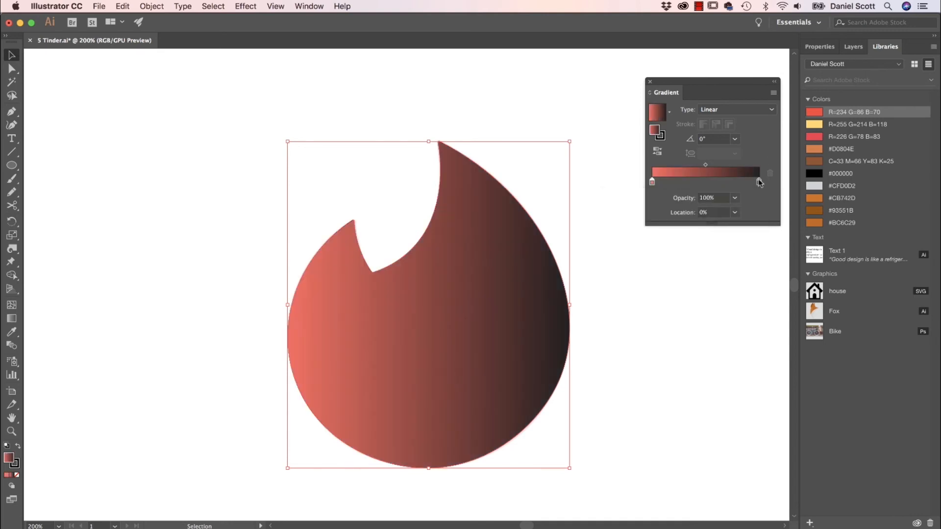
# - Set the flame gradient's ending color stop at 100% to the saved pink swatch
pyautogui.click(759, 182)
pyautogui.doubleClick(759, 182)
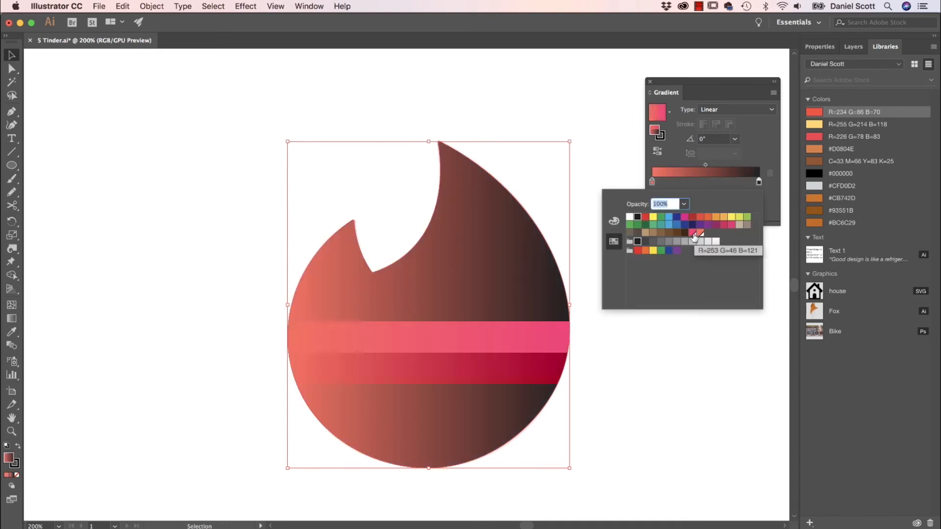
pyautogui.click(693, 233)
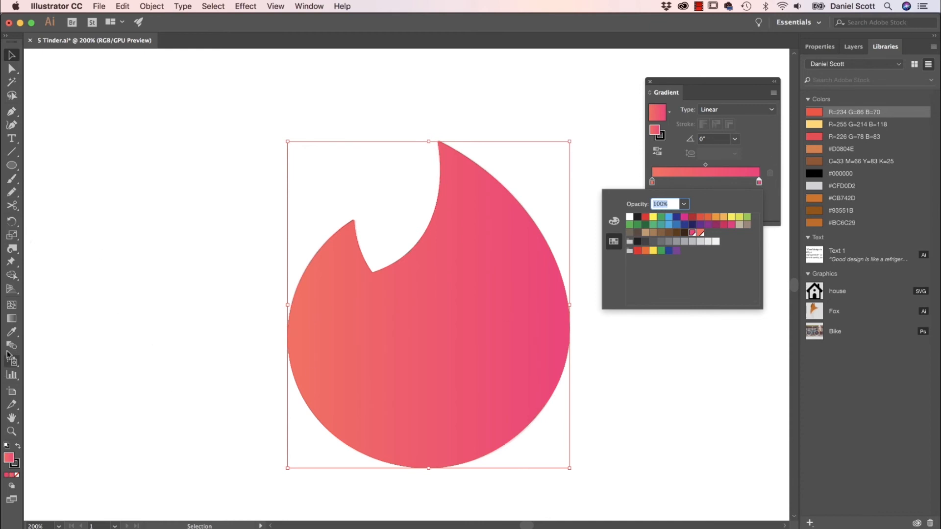
# - Redirect the flame's gradient with the Gradient tool from its lower-left edge up toward the tall tip, at about 59°, and deselect it
pyautogui.click(12, 319)
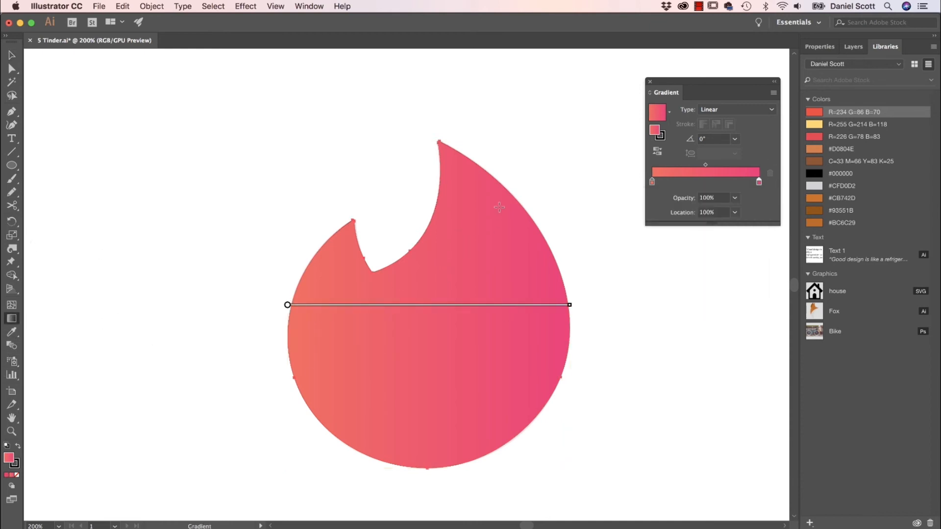
pyautogui.moveTo(499, 206)
pyautogui.mouseDown()
pyautogui.moveTo(343, 416)
pyautogui.moveTo(502, 255)
pyautogui.moveTo(515, 204)
pyautogui.moveTo(535, 221)
pyautogui.mouseUp()
pyautogui.moveTo(361, 443); pyautogui.dragTo(506, 203)
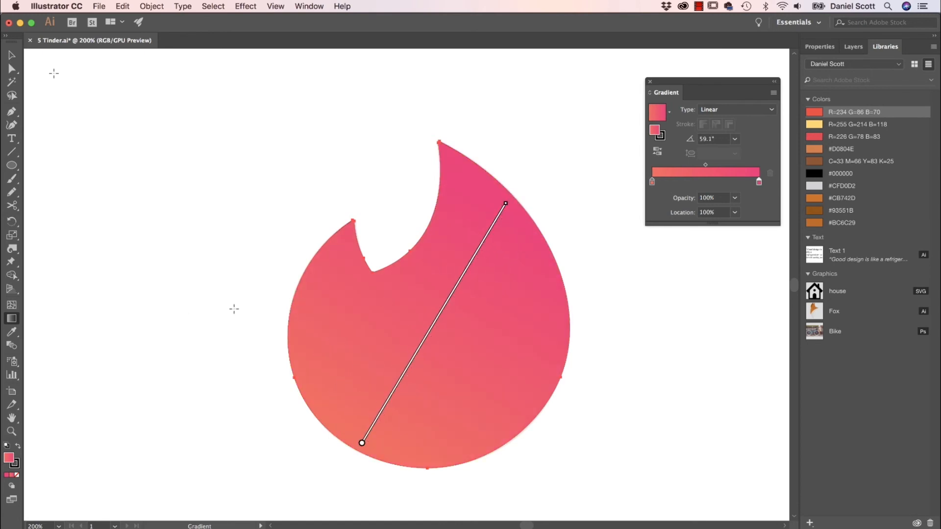
pyautogui.click(10, 56)
pyautogui.click(142, 145)
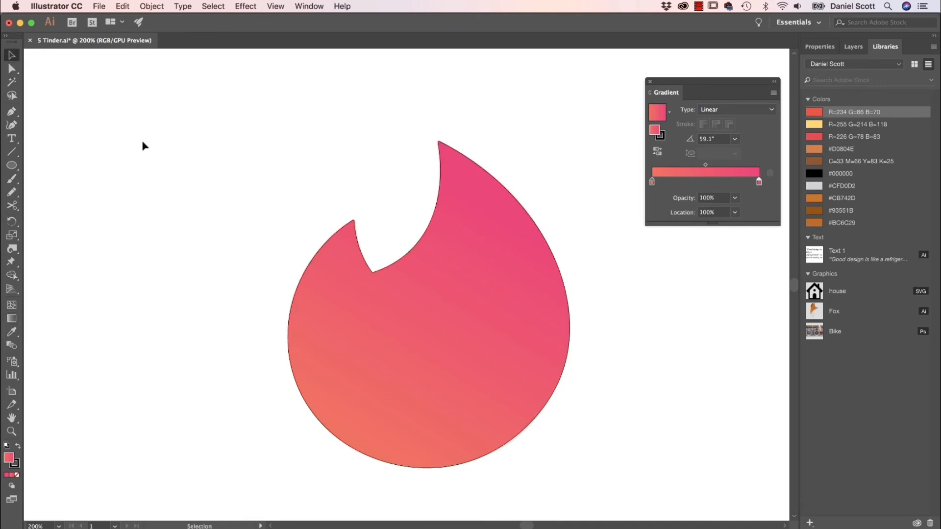
# - Set the traced flame's stroke to None and deselect the flame
pyautogui.click(473, 345)
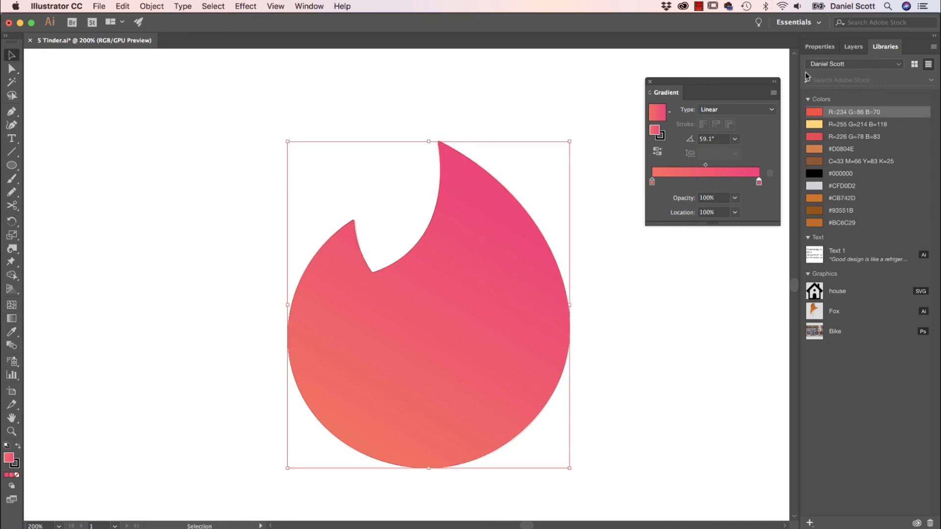
pyautogui.click(819, 48)
pyautogui.click(811, 187)
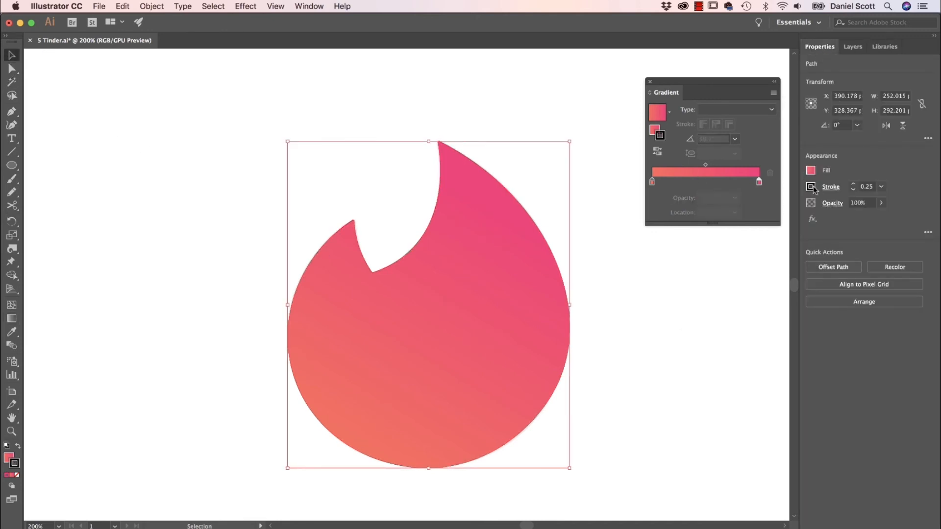
pyautogui.click(688, 284)
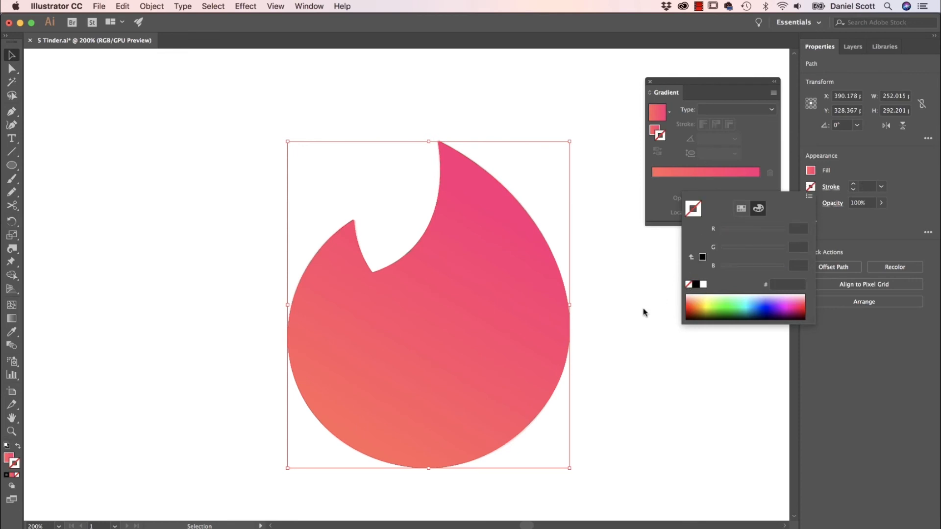
pyautogui.click(647, 343)
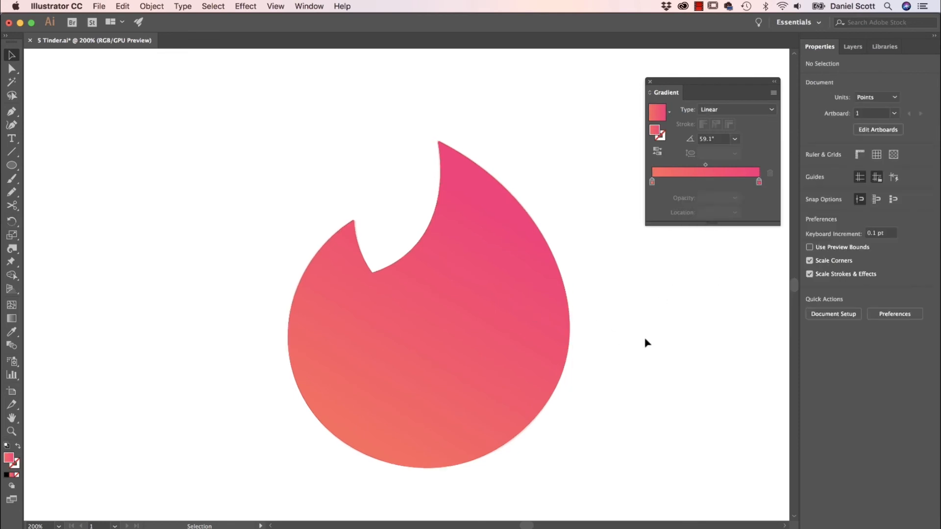